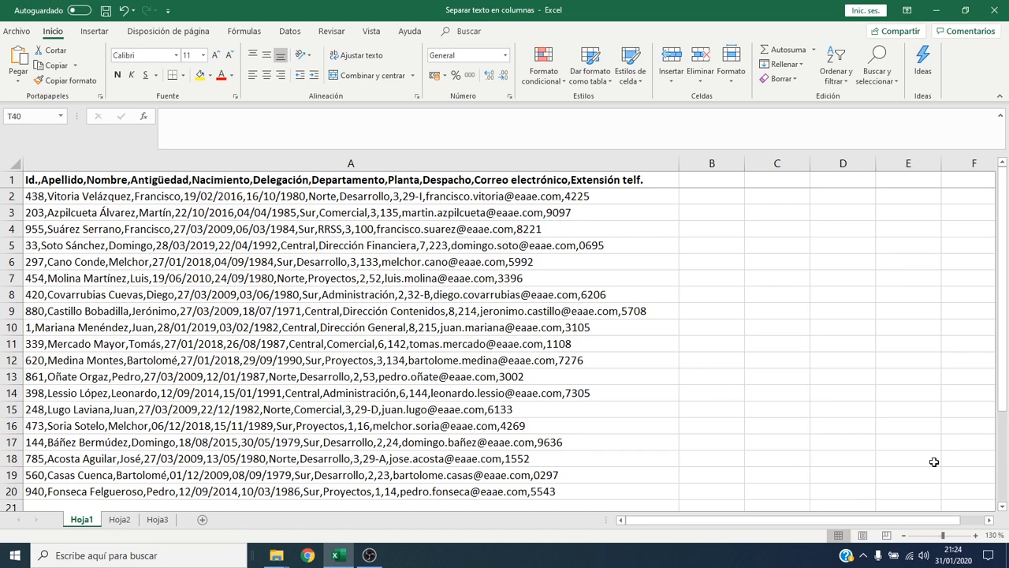
# Insert seven blank rows above the header row so that the data starts in row 8
pyautogui.moveTo(603, 180); pyautogui.dragTo(585, 278)
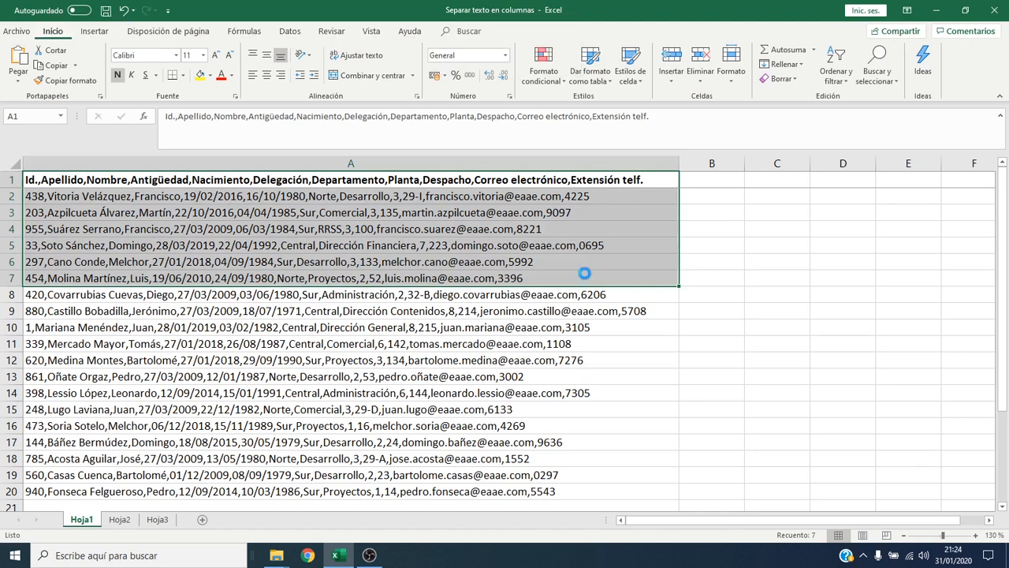
pyautogui.hotkey('ctrl', '+')
pyautogui.click(577, 175)
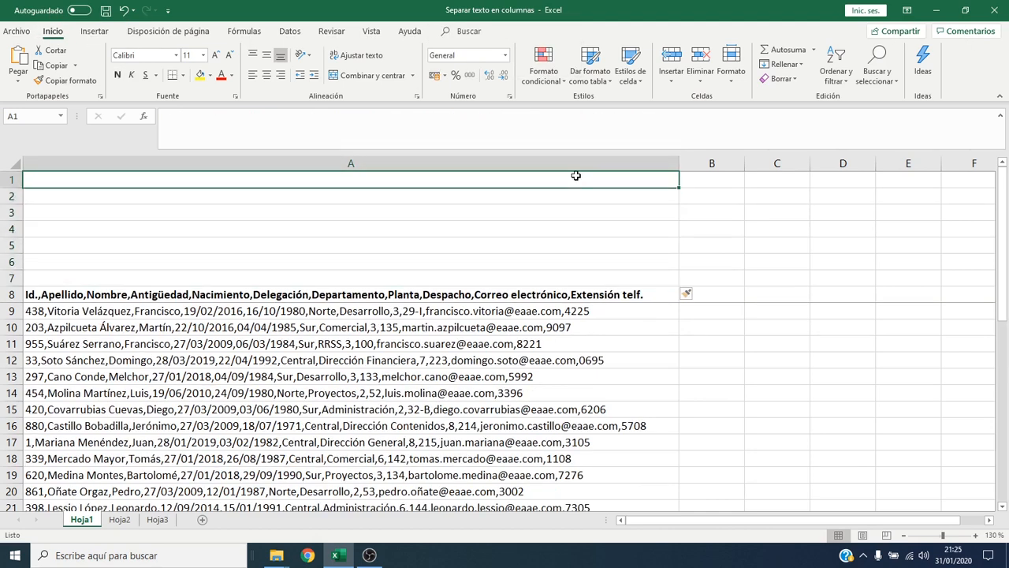
# Enter the formula =COLUMNAS($B8:B8) in cell B1 to number the columns
pyautogui.click(700, 179)
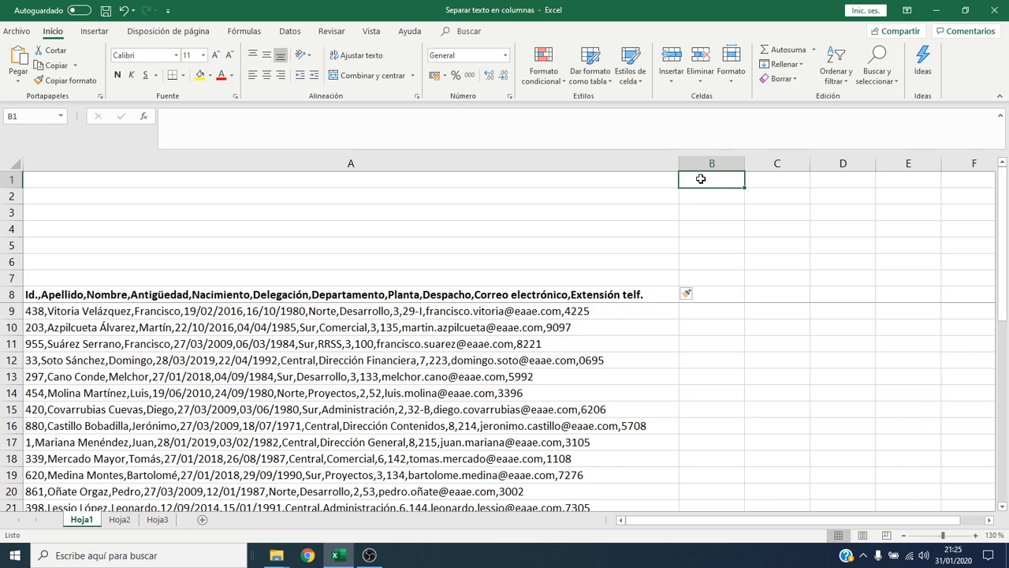
pyautogui.write('=')
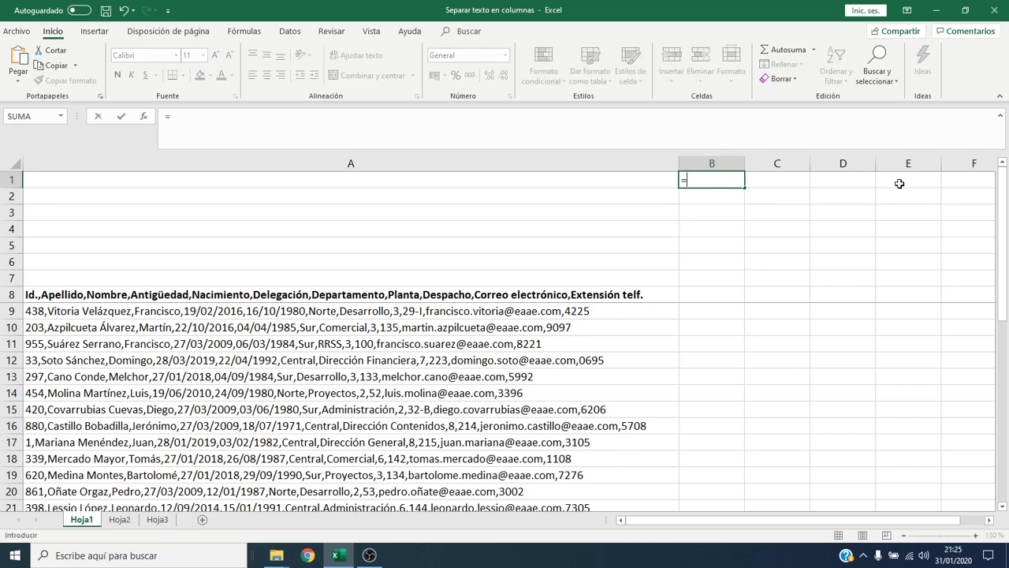
pyautogui.write('COLUMNAS(')
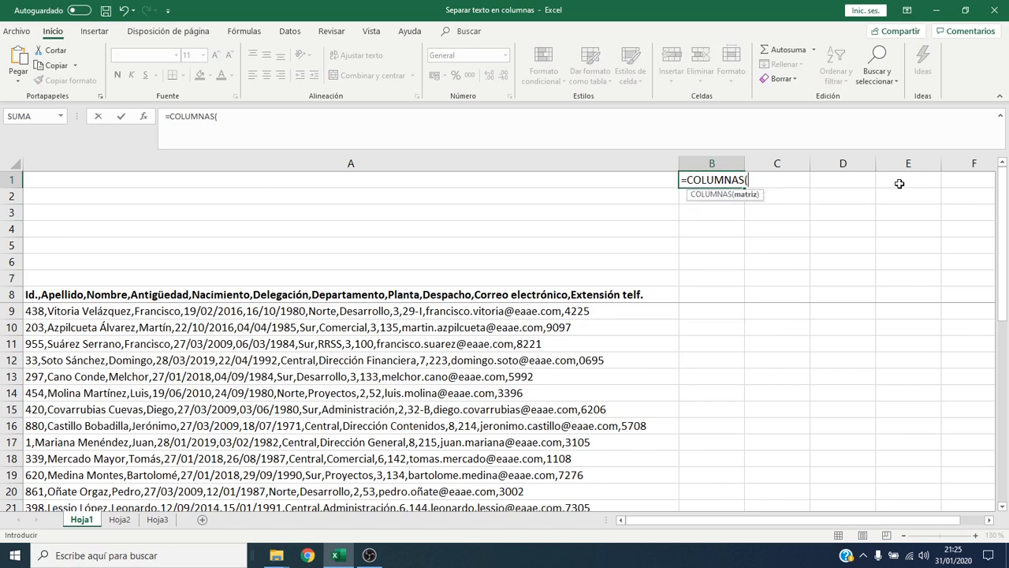
pyautogui.write('$B8')
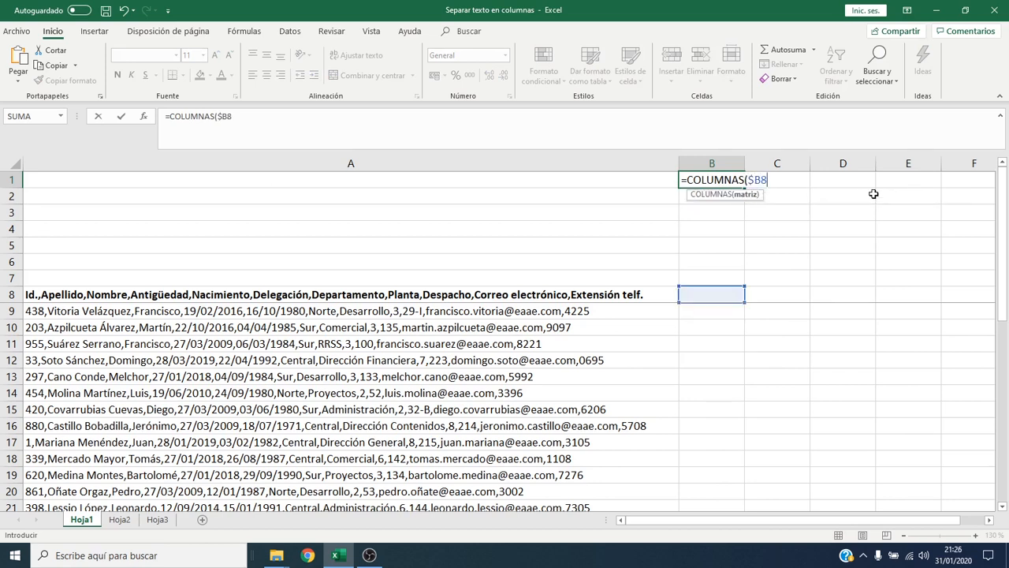
pyautogui.write(':B8)')
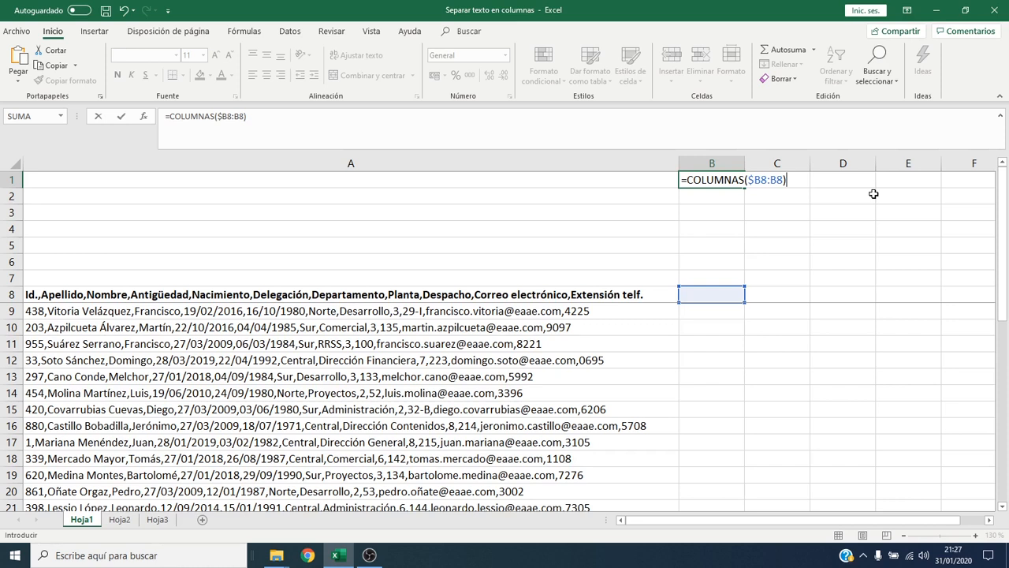
pyautogui.press('Return')
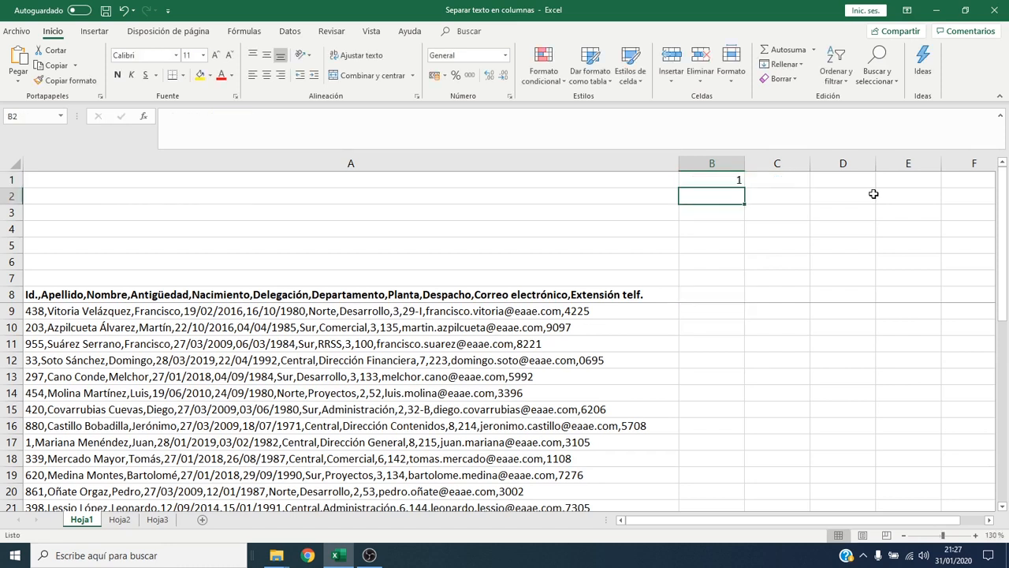
# Fill cell B1 with light pink and copy its formula across row 1 through L1
pyautogui.click(716, 181)
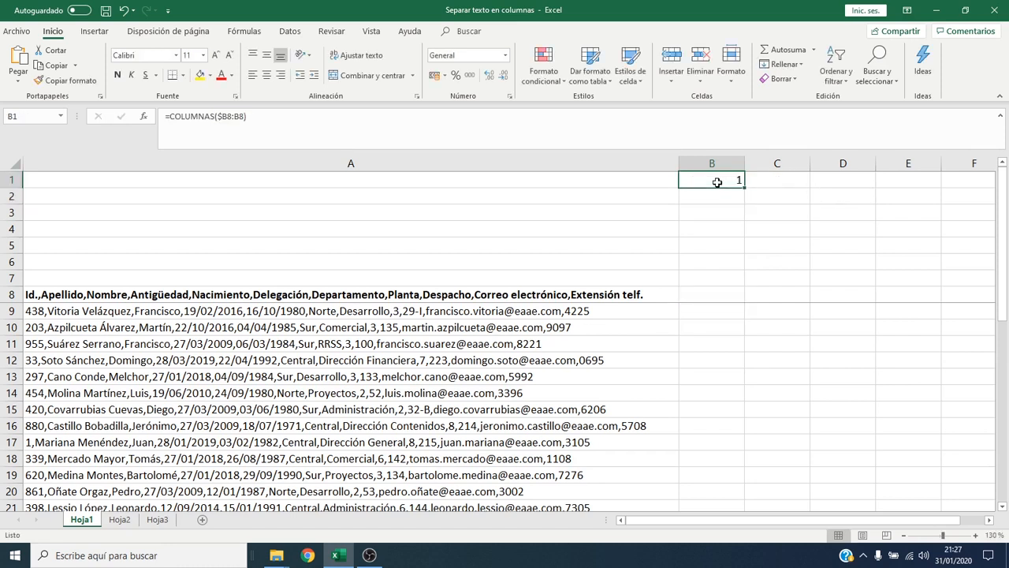
pyautogui.click(211, 76)
pyautogui.click(199, 198)
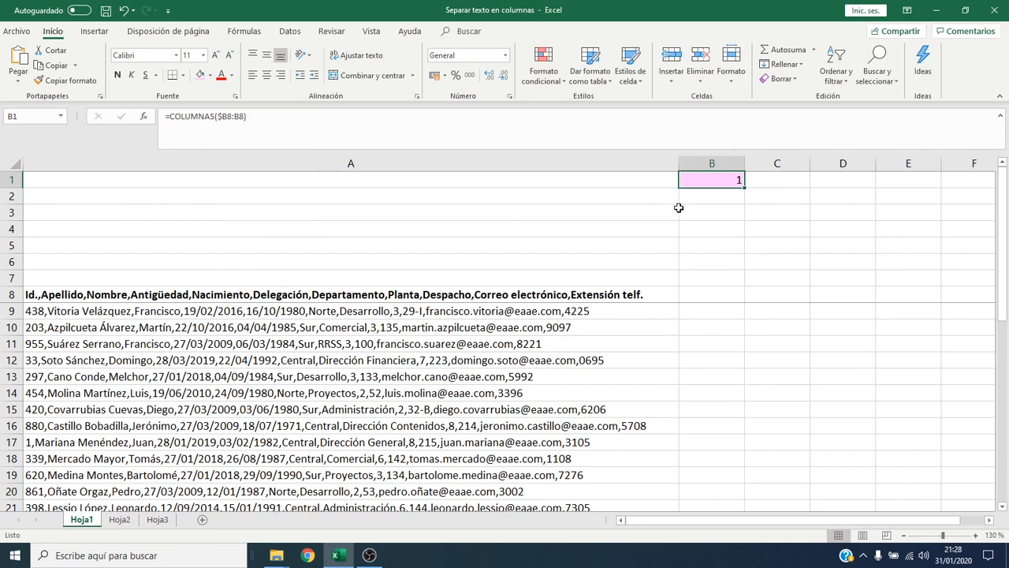
pyautogui.moveTo(746, 188)
pyautogui.mouseDown()
pyautogui.moveTo(991, 189)
pyautogui.moveTo(770, 168)
pyautogui.moveTo(744, 192)
pyautogui.mouseUp()
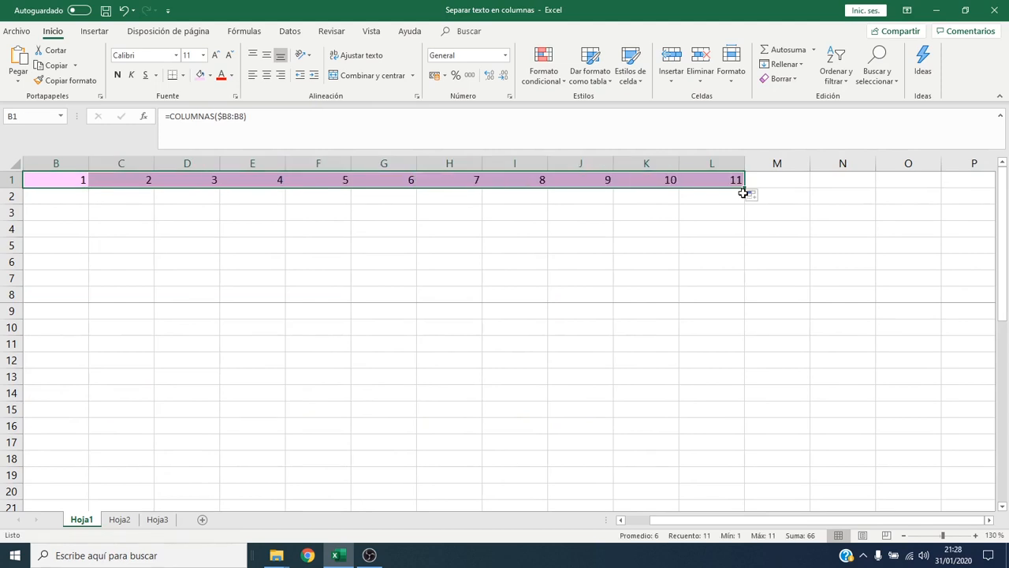
# Label cell A2 "Cadena modificada" and format it right-aligned and bold
pyautogui.hotkey('ctrl', 'Home')
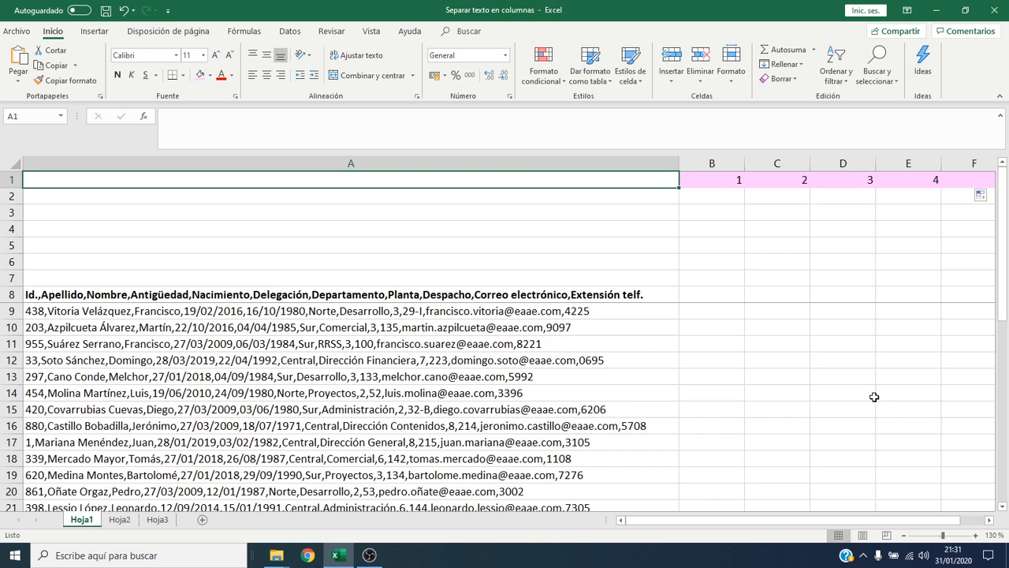
pyautogui.click(666, 196)
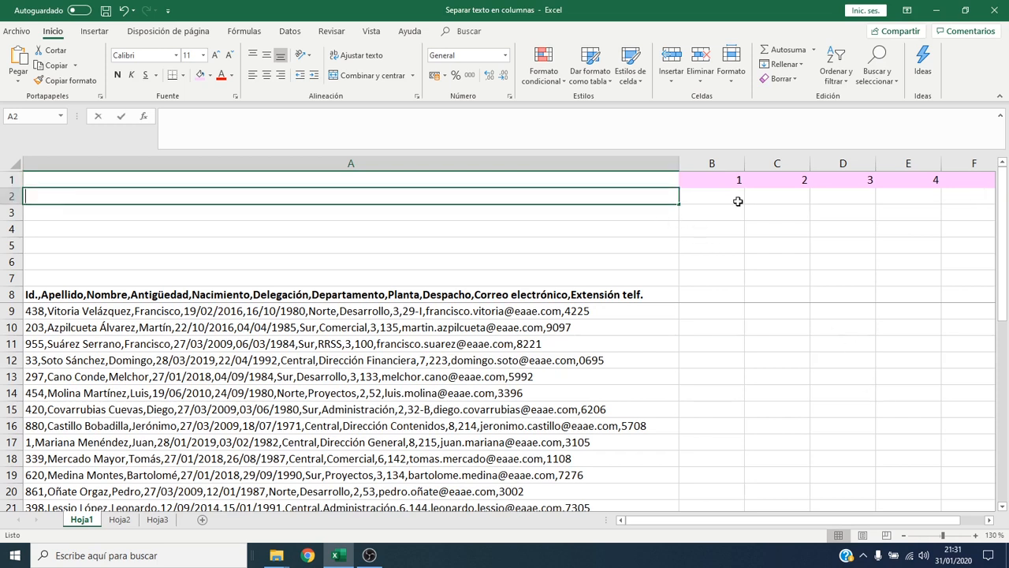
pyautogui.write('Cadena modificada')
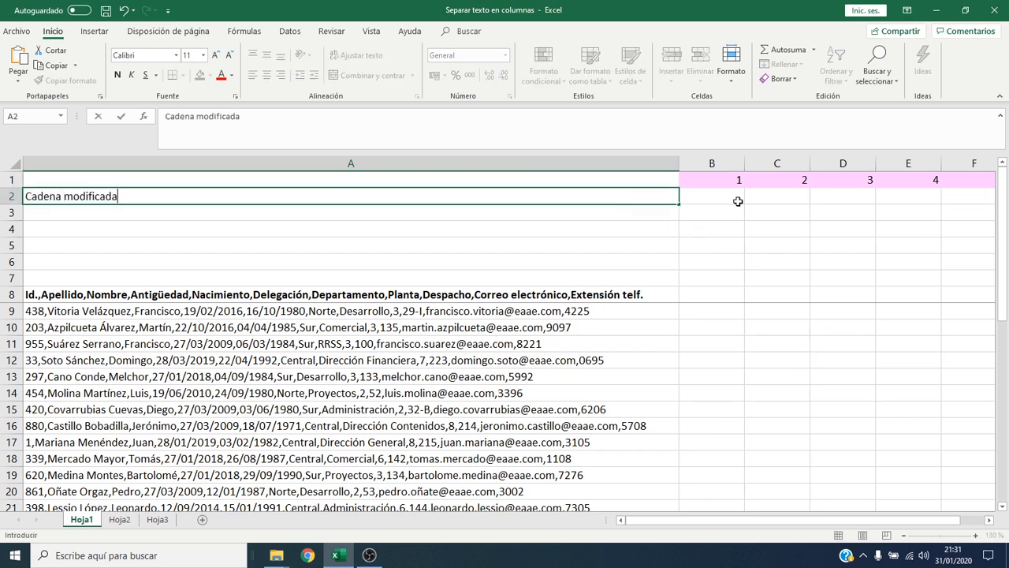
pyautogui.click(738, 201)
pyautogui.press('Left')
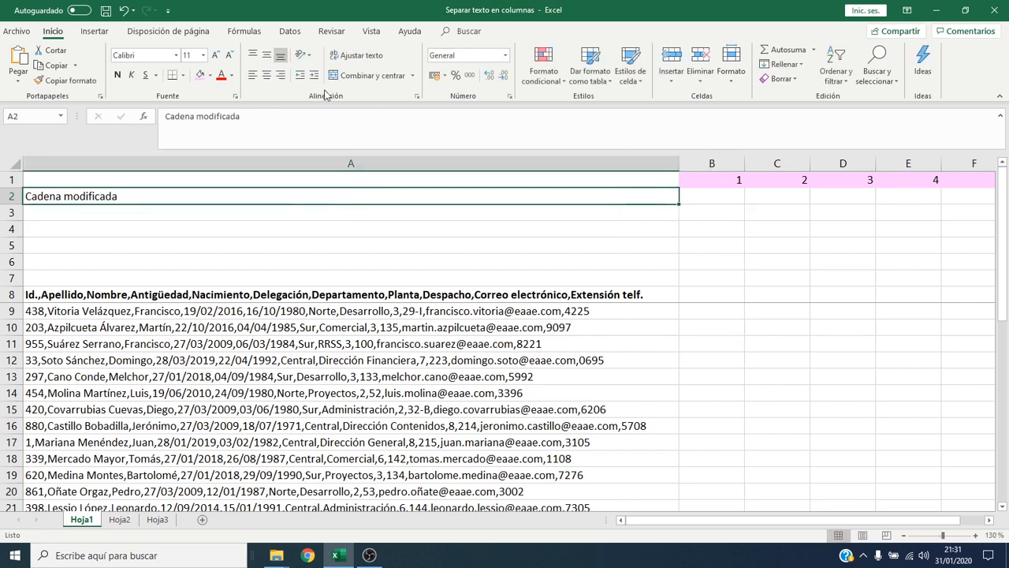
pyautogui.click(280, 75)
pyautogui.hotkey('ctrl', 'n')
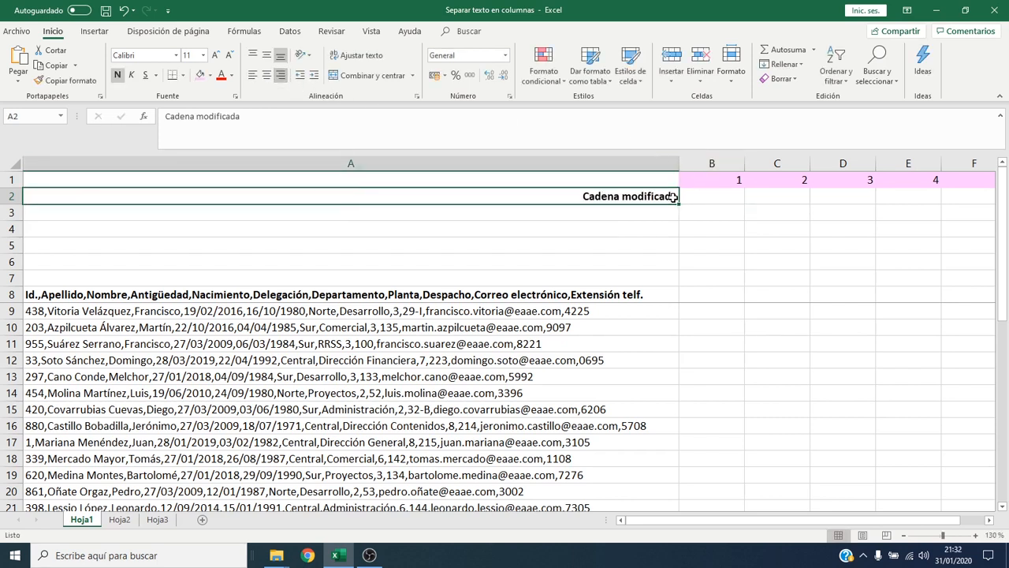
# Enter the formula =","&$A8&"," in B2 to surround the header string with commas, keeping column A absolute
pyautogui.click(717, 198)
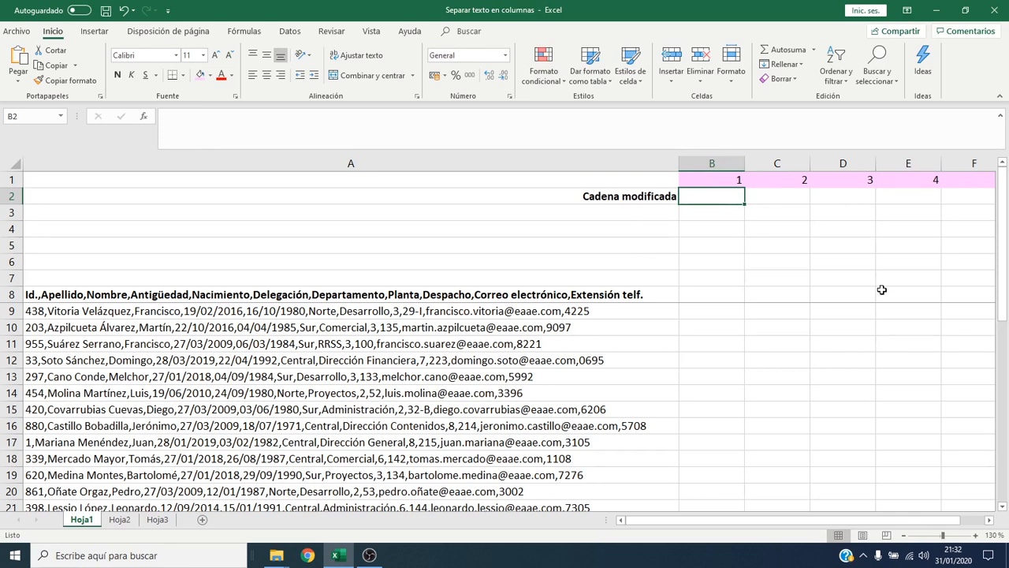
pyautogui.write('=","&')
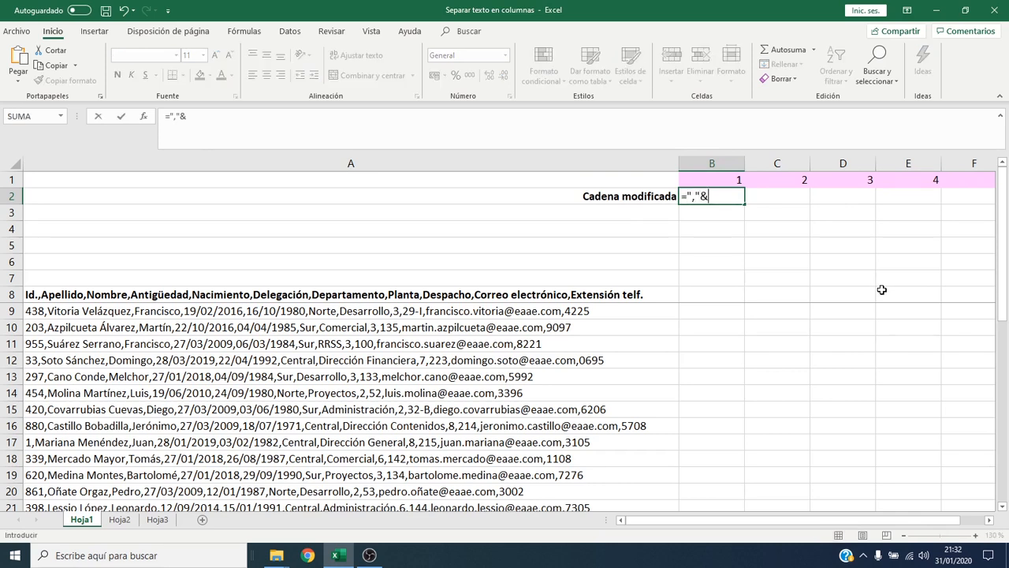
pyautogui.click(638, 294)
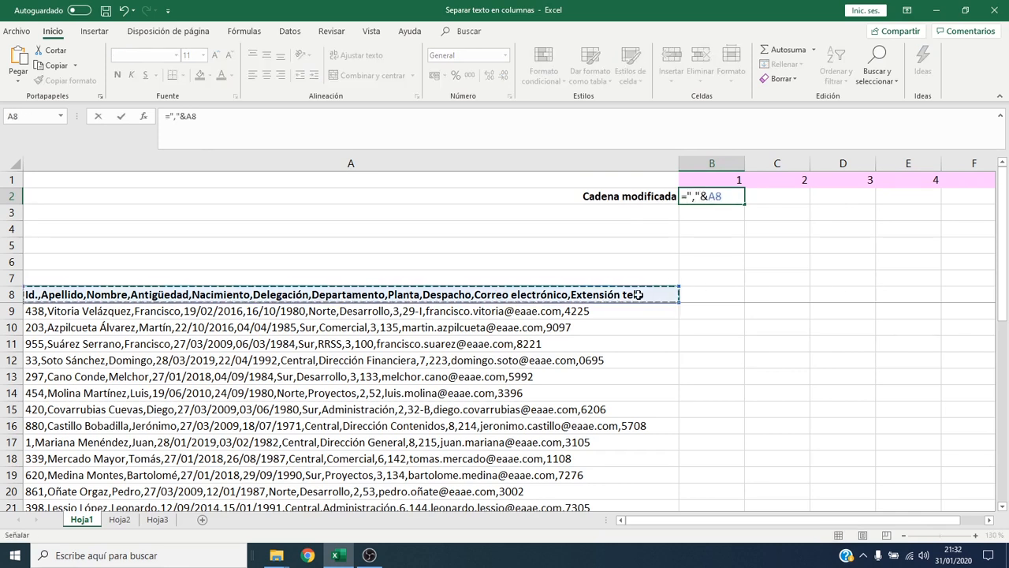
pyautogui.press('F4')
pyautogui.press('F4')
pyautogui.press('F4')
pyautogui.write('&","')
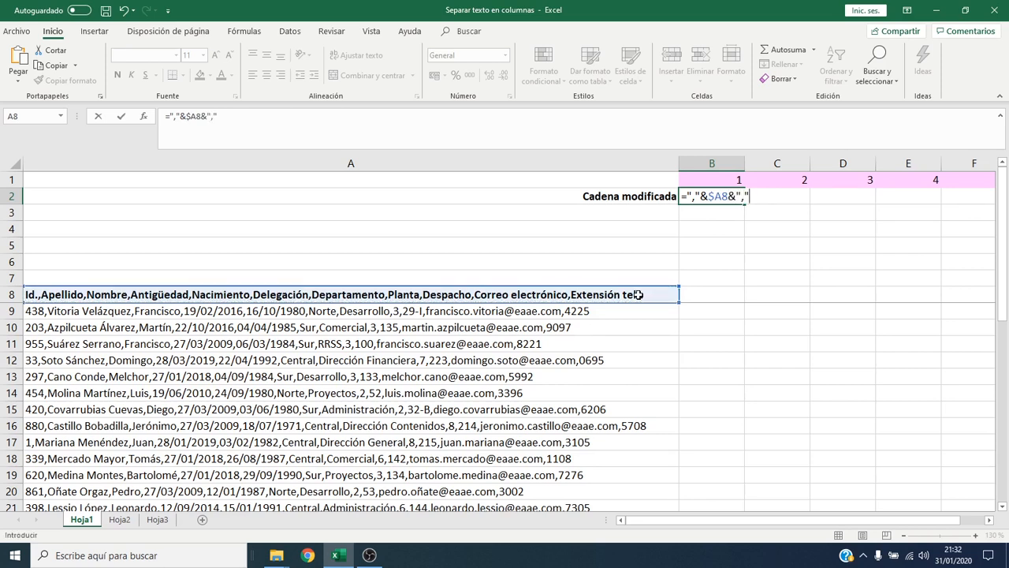
pyautogui.press('Return')
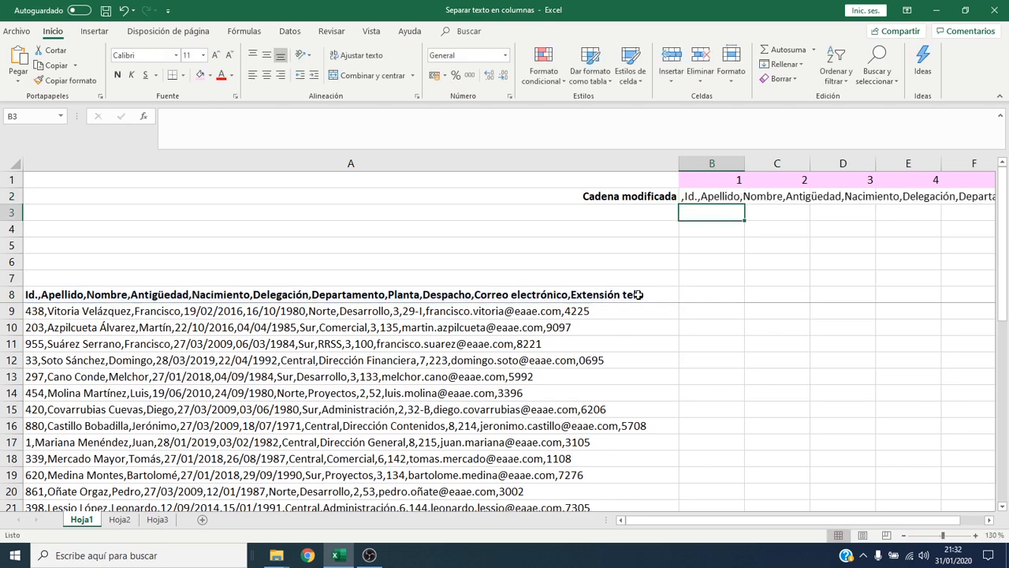
# Fill cell B2 with the same light pink and copy its formula across row 2 through L2
pyautogui.click(990, 520)
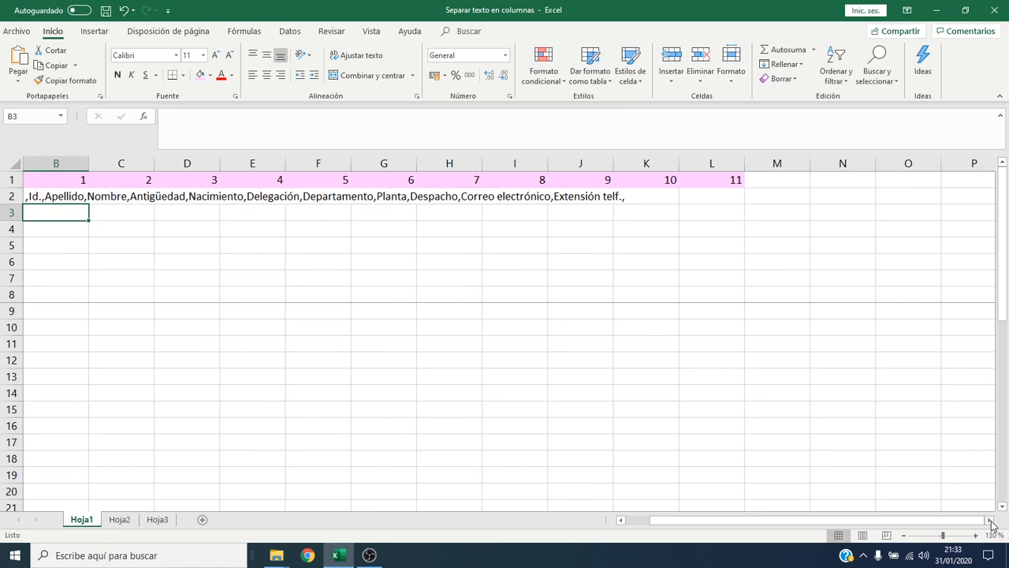
pyautogui.press('Up')
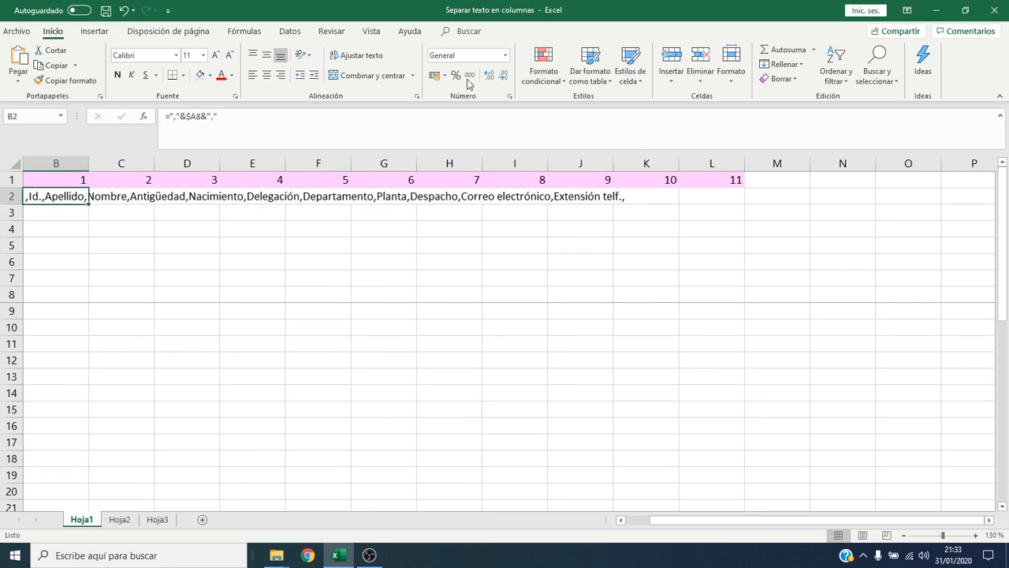
pyautogui.click(198, 76)
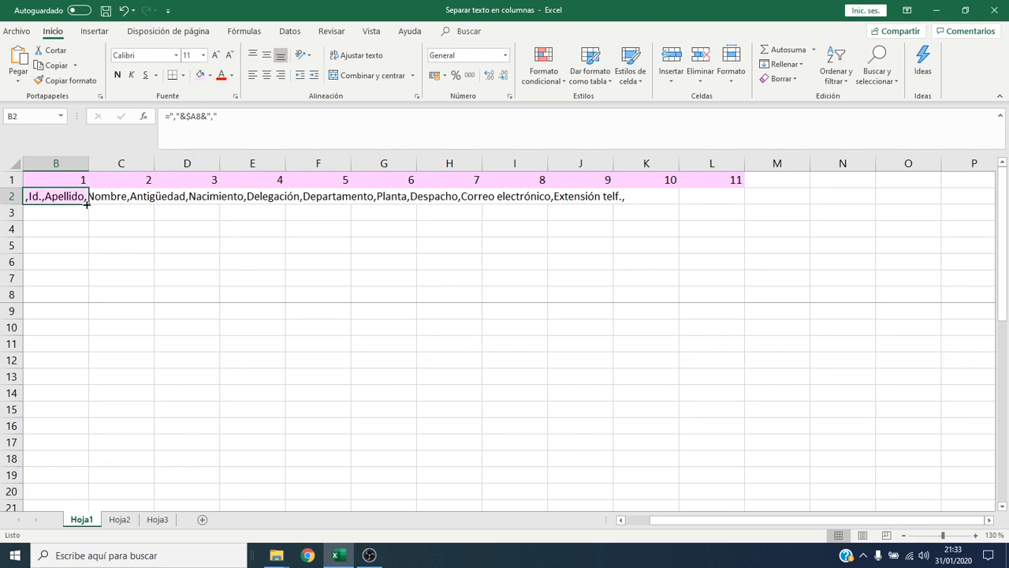
pyautogui.moveTo(87, 203); pyautogui.dragTo(731, 210)
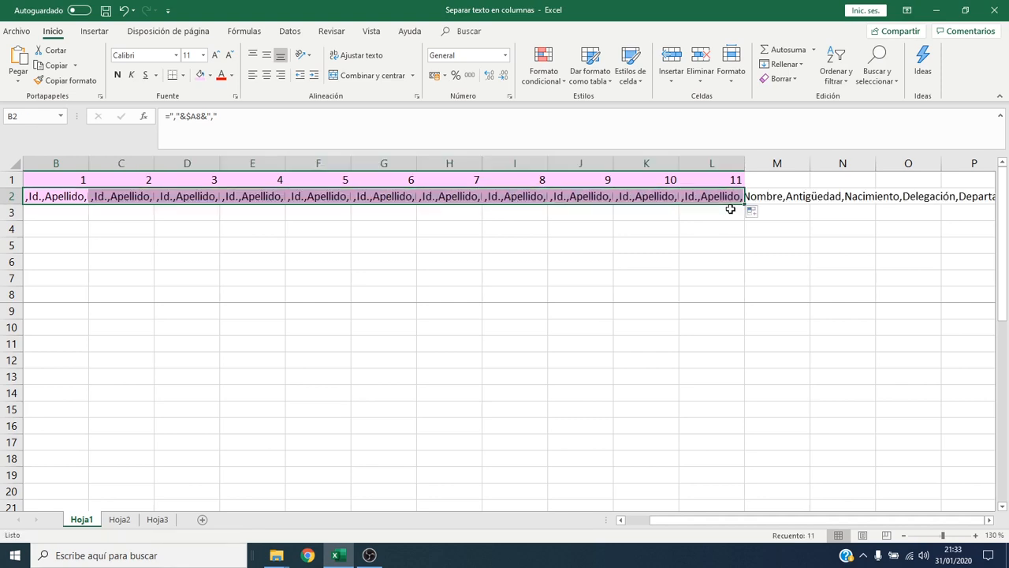
# Label cell A3 "Anterior" below the "Cadena modificada" label
pyautogui.press('Home')
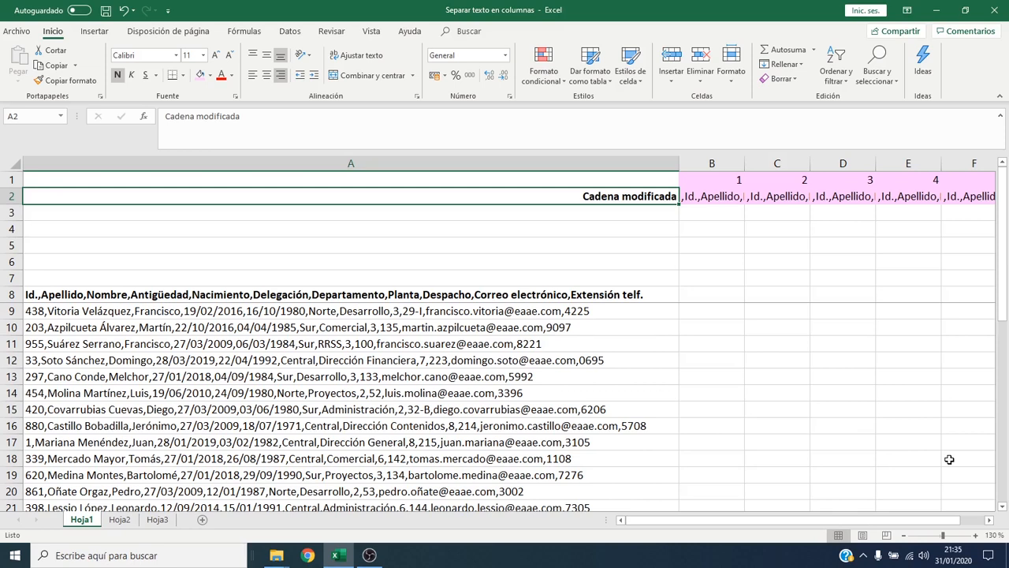
pyautogui.press('Return')
pyautogui.write('Anterior')
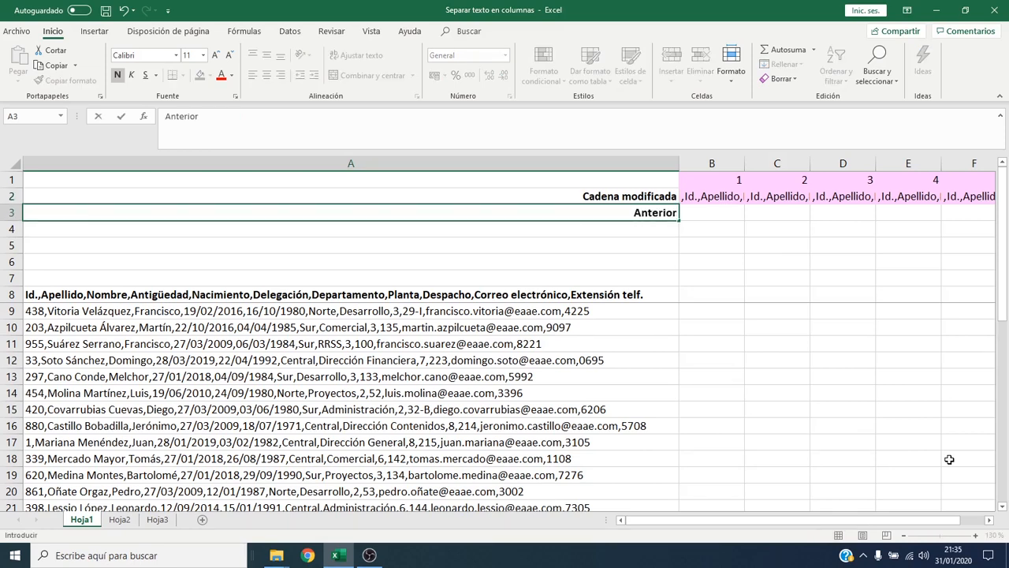
pyautogui.press('Tab')
# Enter the formula =SUSTITUIR(B2;",";"|";B1) in cell B3 to replace the comma numbered in B1 with a vertical bar
pyautogui.write('=SUS')
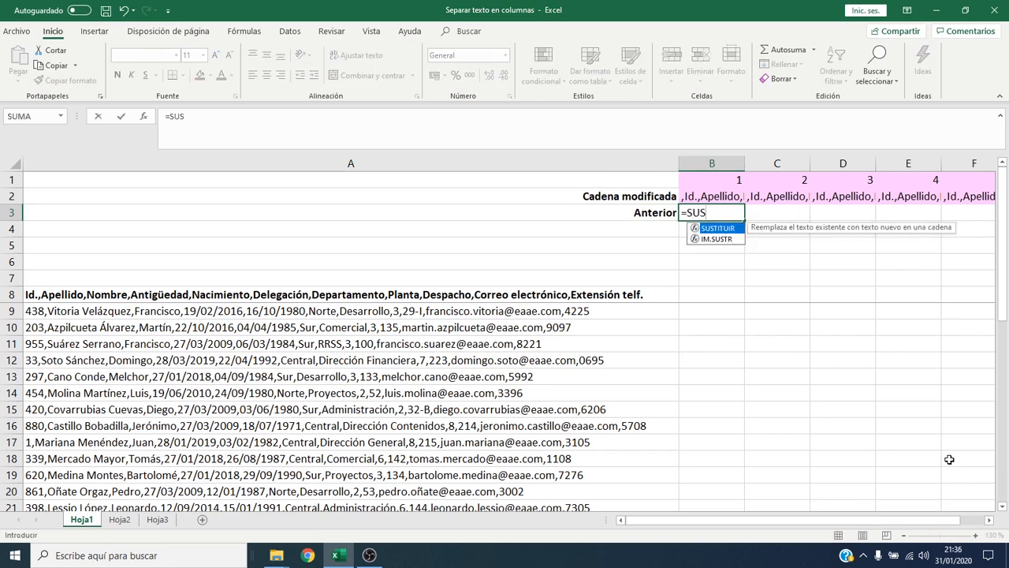
pyautogui.write('TITUIR(B')
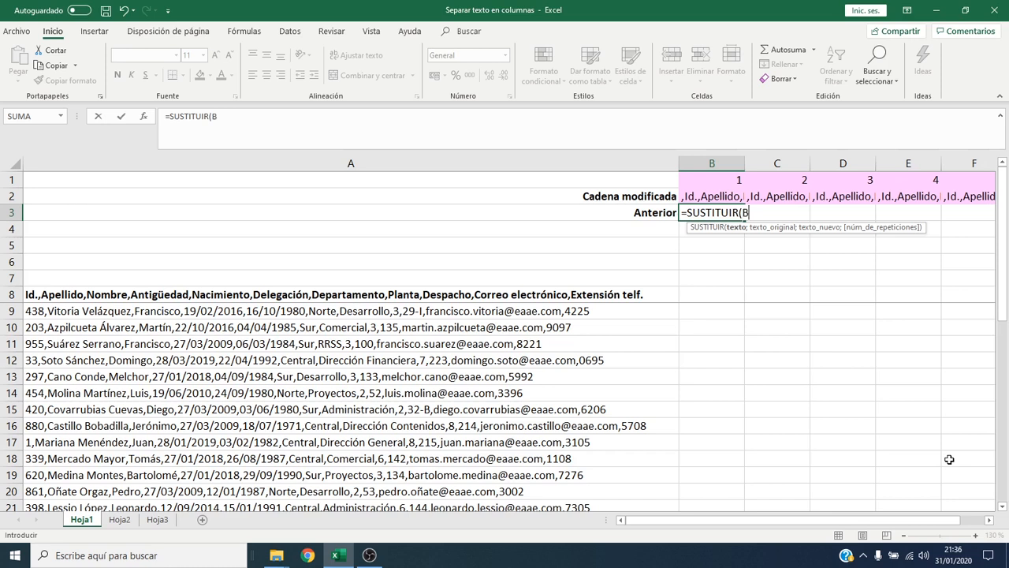
pyautogui.press('Up')
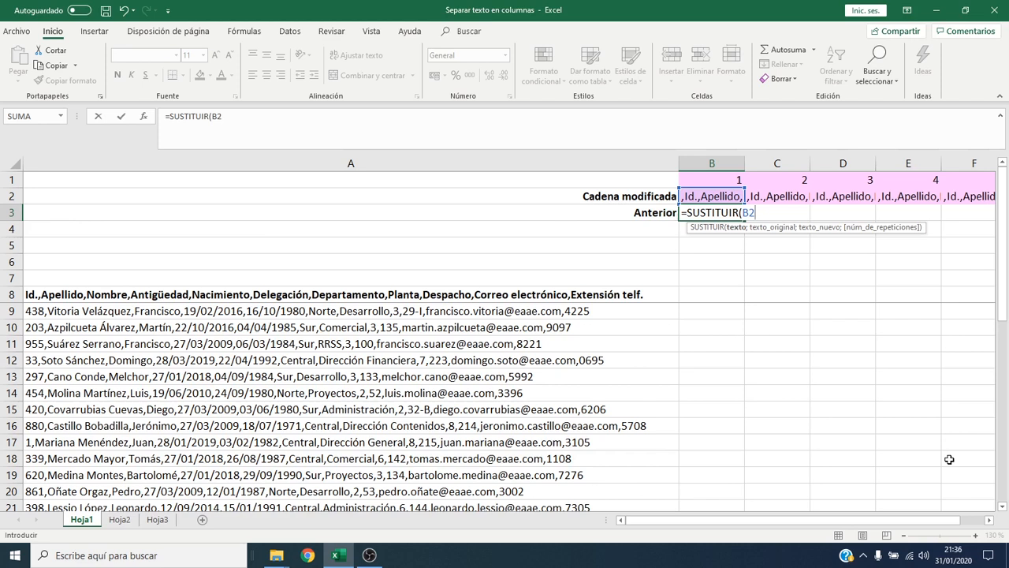
pyautogui.write(';",')
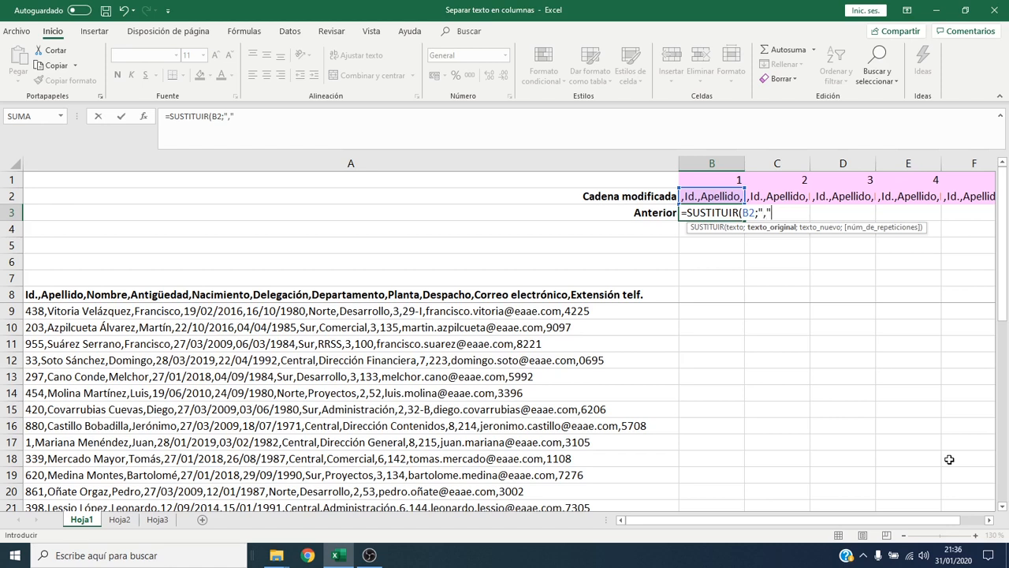
pyautogui.write(';')
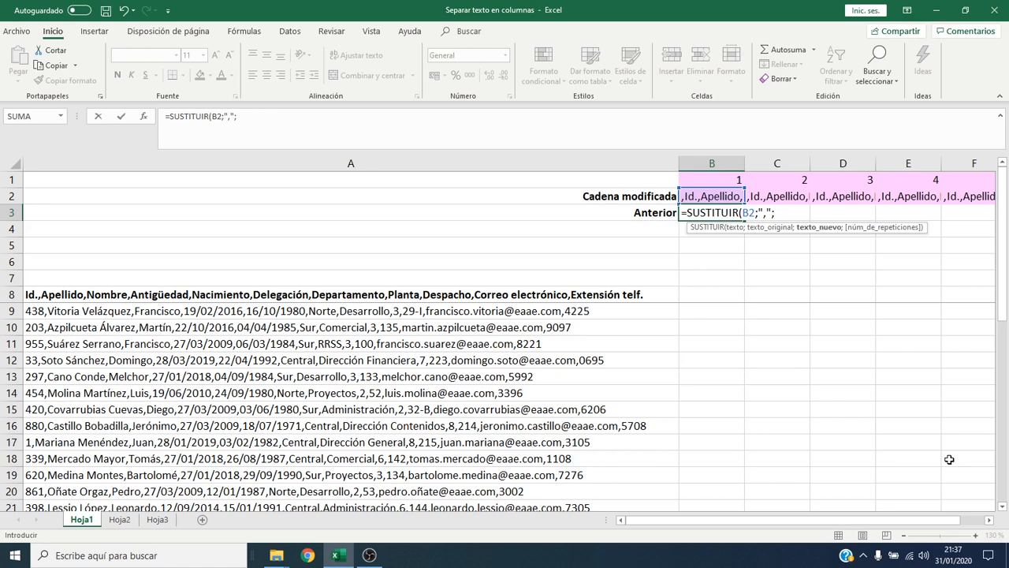
pyautogui.write('"|"')
pyautogui.write(';')
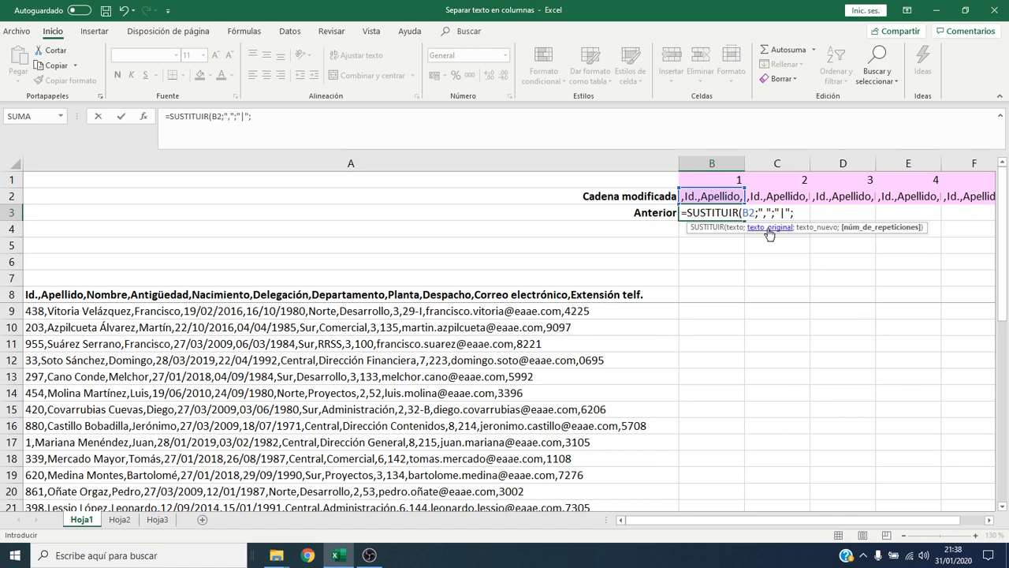
pyautogui.click(718, 180)
pyautogui.press('Return')
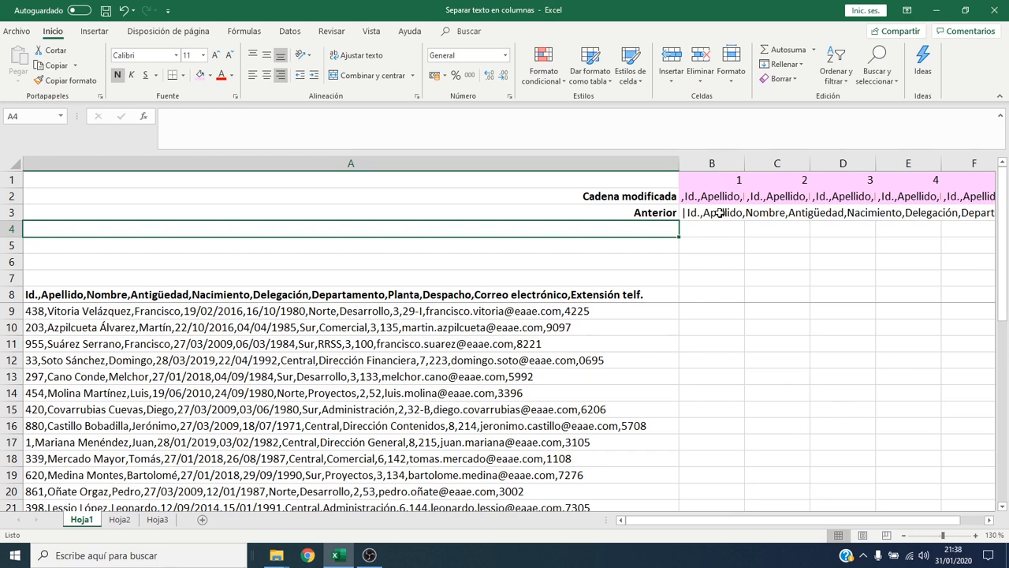
pyautogui.click(719, 213)
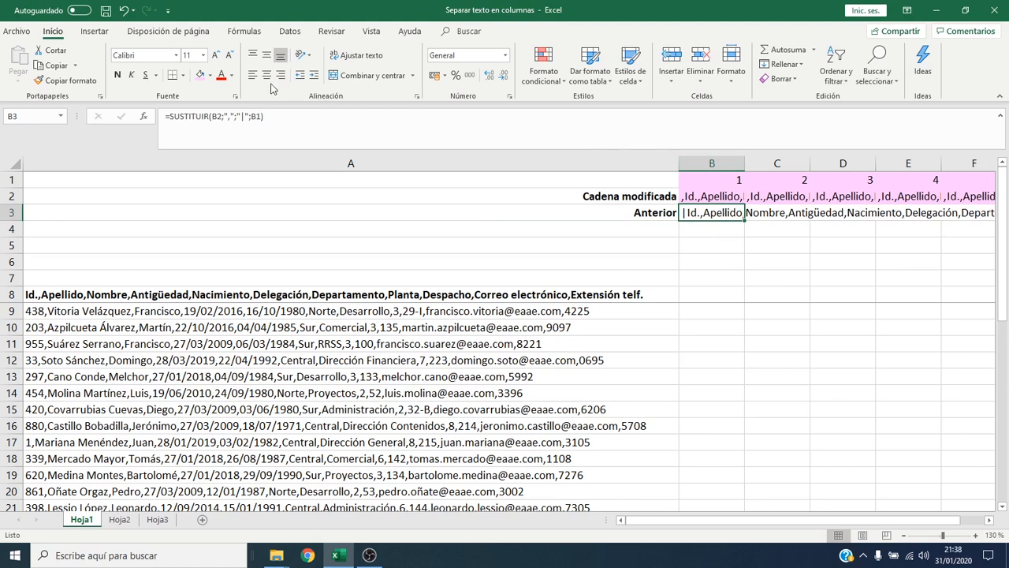
# Fill cell B3 with the same light pink and copy its formula across row 3 through L3
pyautogui.moveTo(745, 221)
pyautogui.mouseDown()
pyautogui.moveTo(993, 221)
pyautogui.moveTo(747, 209)
pyautogui.mouseUp()
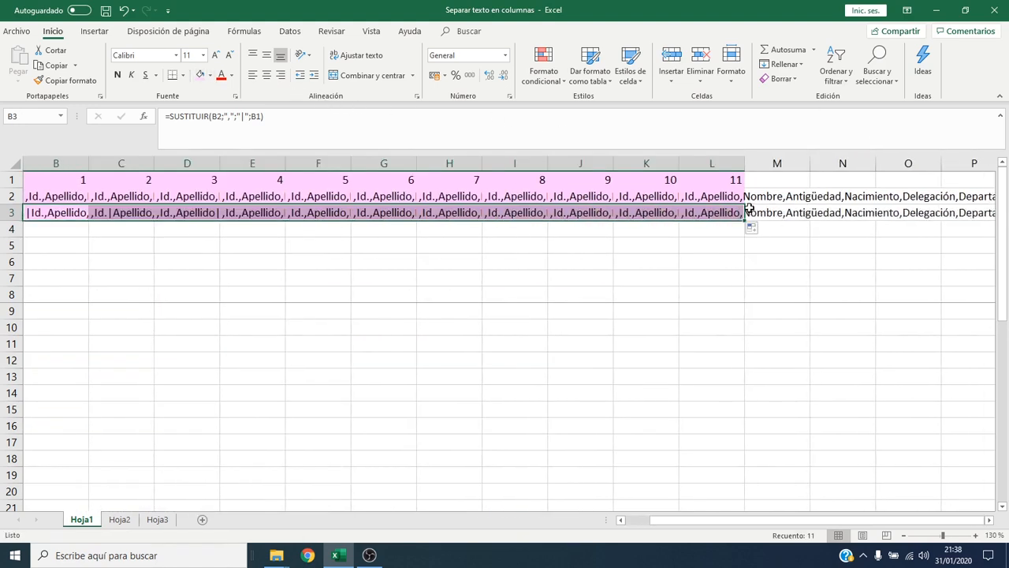
pyautogui.click(774, 212)
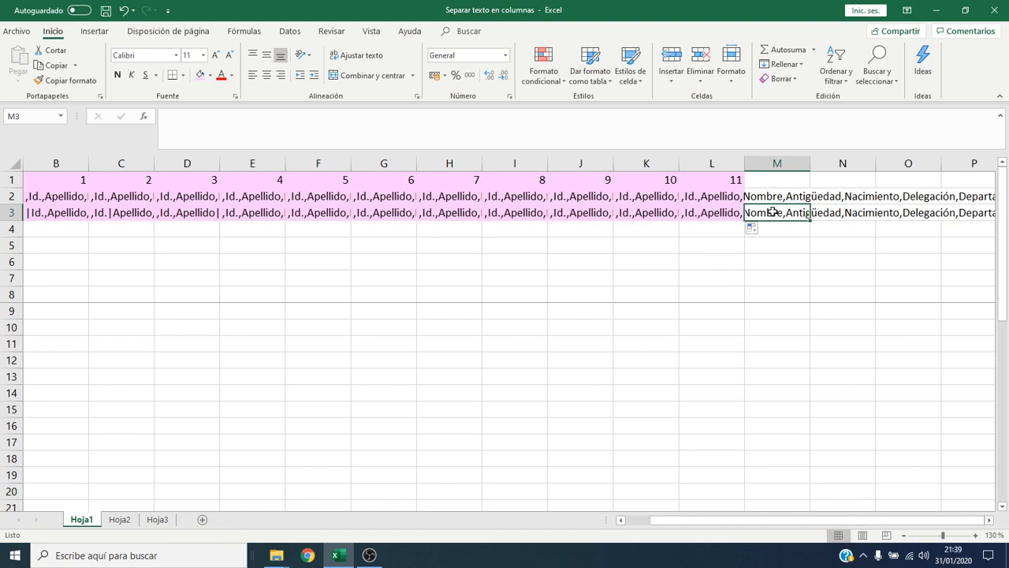
# Label cell A4 "Posterior" below the "Anterior" label
pyautogui.press('Home')
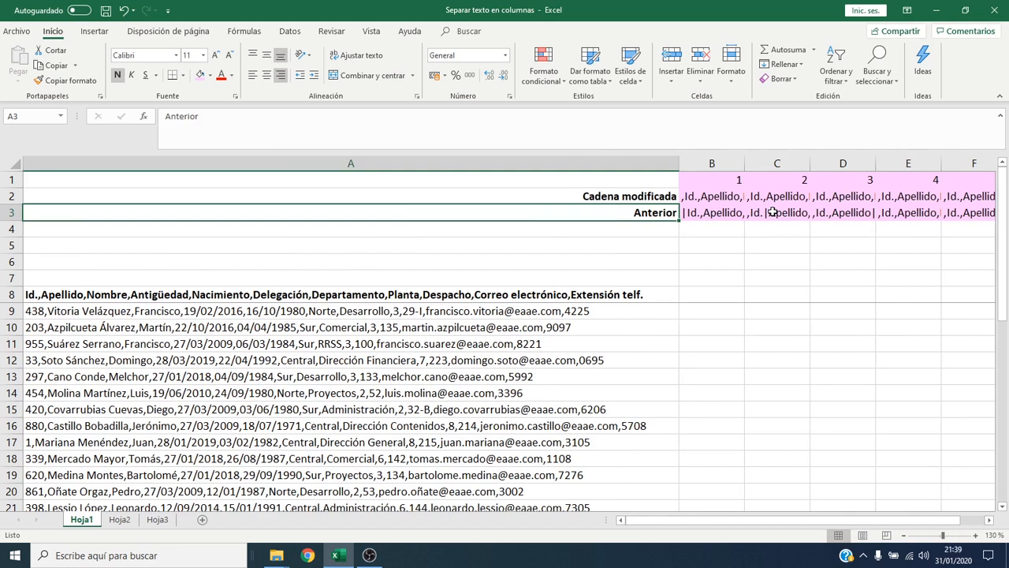
pyautogui.press('Down')
pyautogui.write('Posterior')
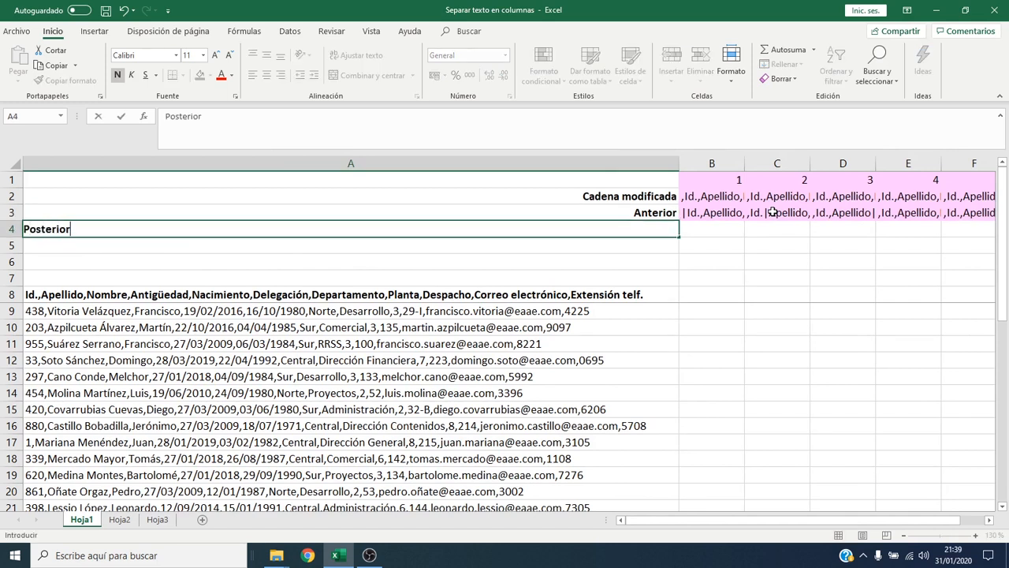
pyautogui.press('Tab')
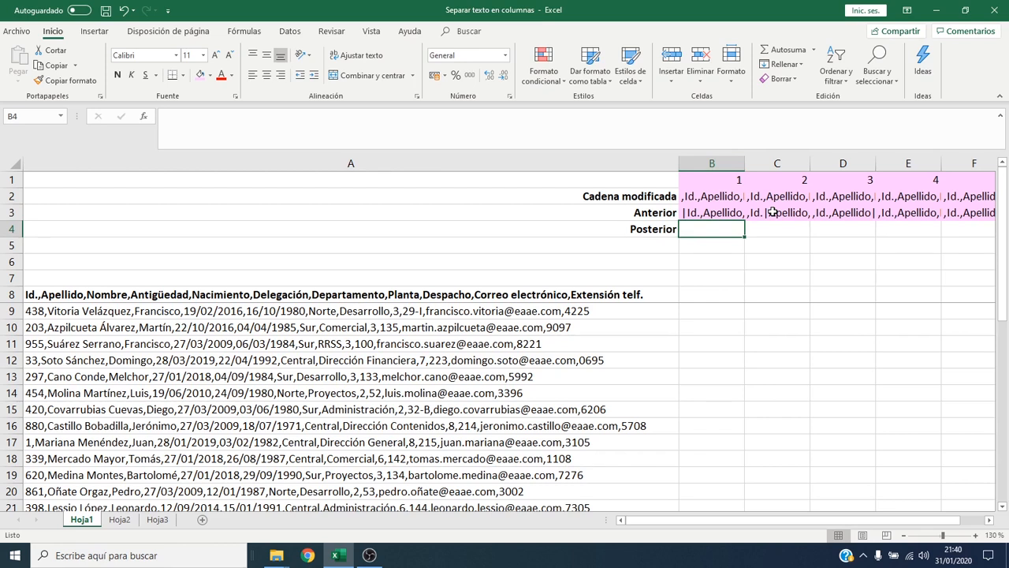
# Reuse the text of B3's formula in B4, adding 1 to the occurrence number: =SUSTITUIR(B2;",";"|";B1+1)
pyautogui.press('Up')
pyautogui.press('F2')
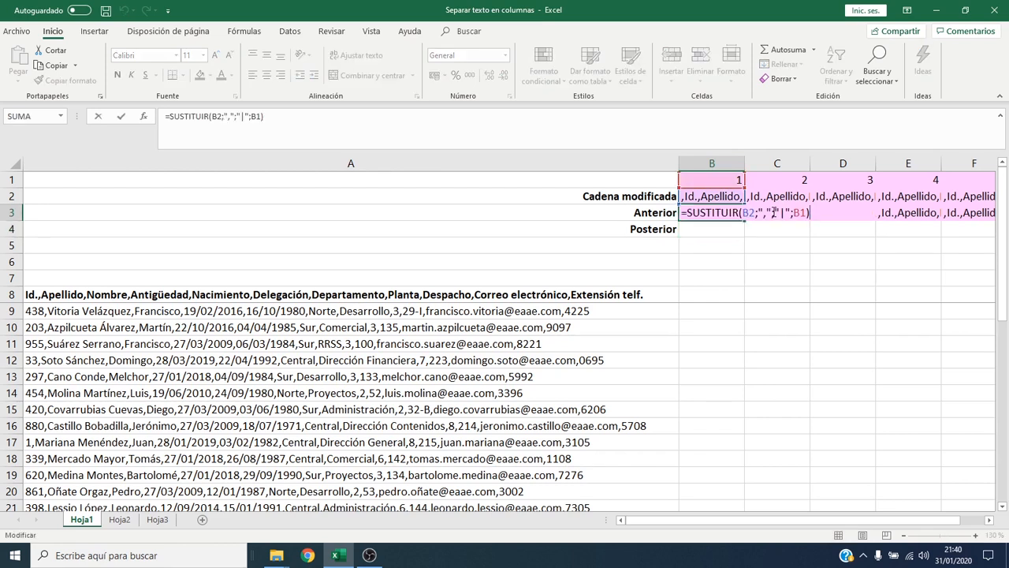
pyautogui.hotkey('shift', 'Left')
pyautogui.hotkey('shift', 'Home')
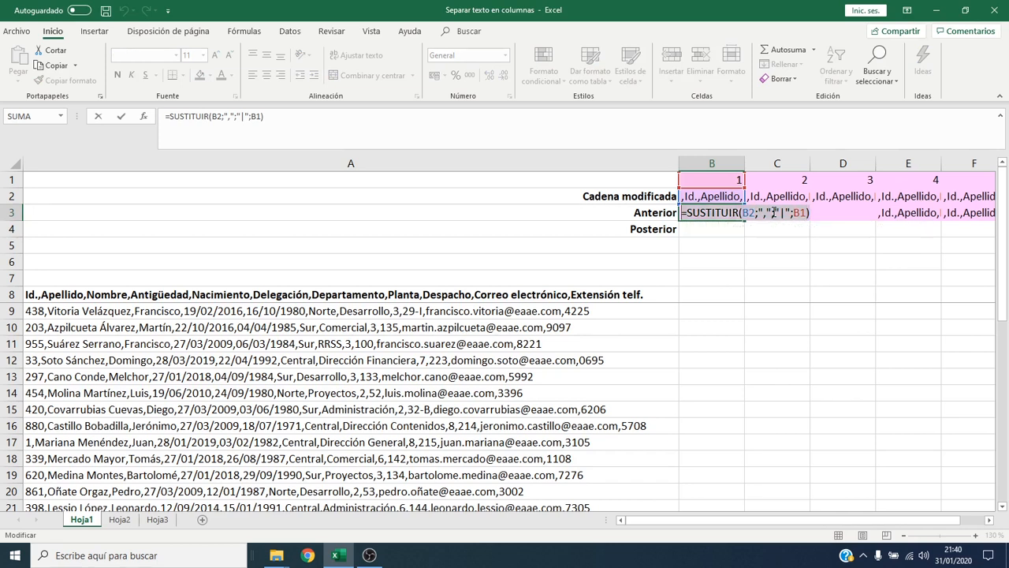
pyautogui.hotkey('shift', 'Right')
pyautogui.hotkey('ctrl', 'c')
pyautogui.press('Escape')
pyautogui.press('Down')
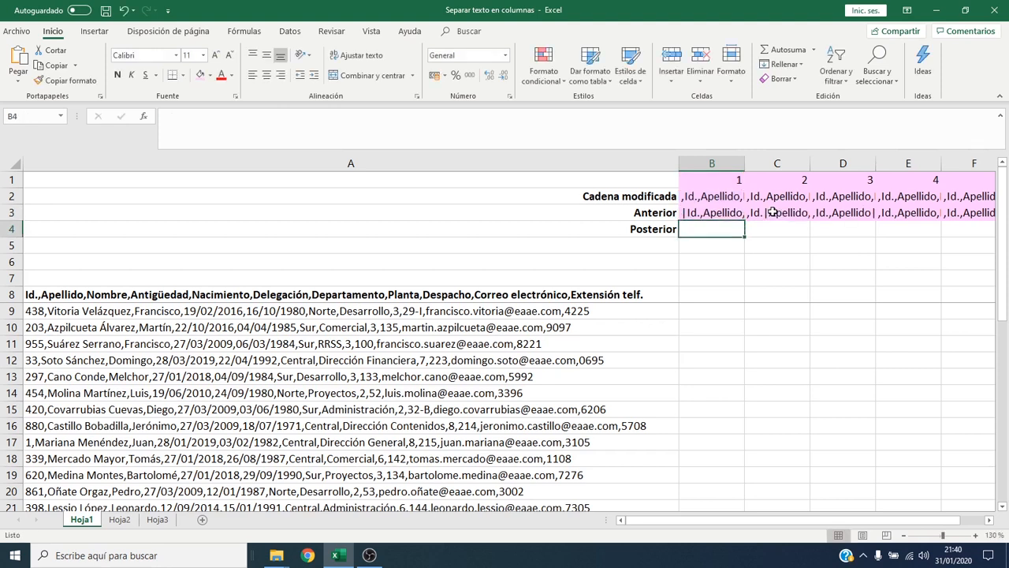
pyautogui.press('F2')
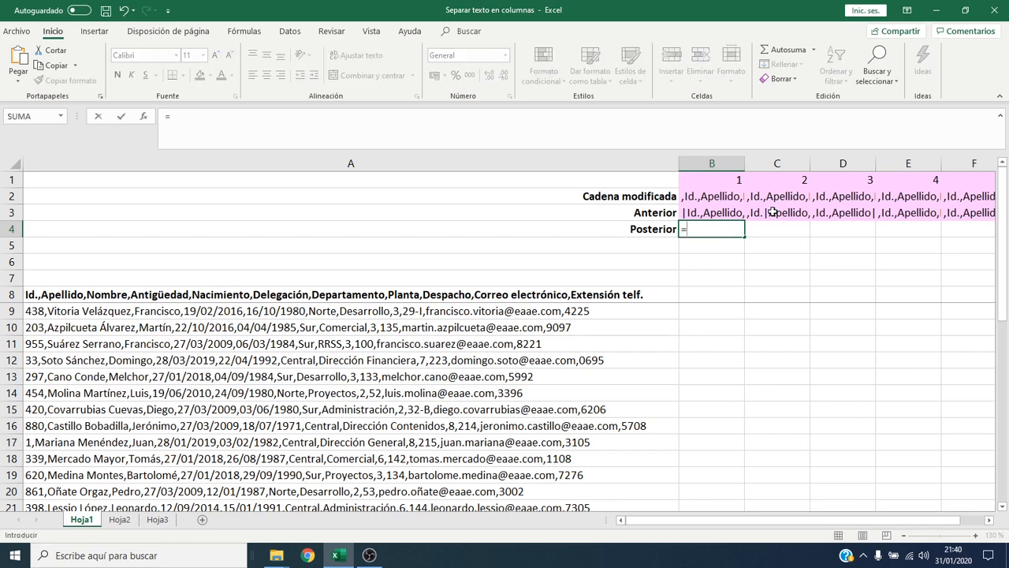
pyautogui.hotkey('ctrl', 'v')
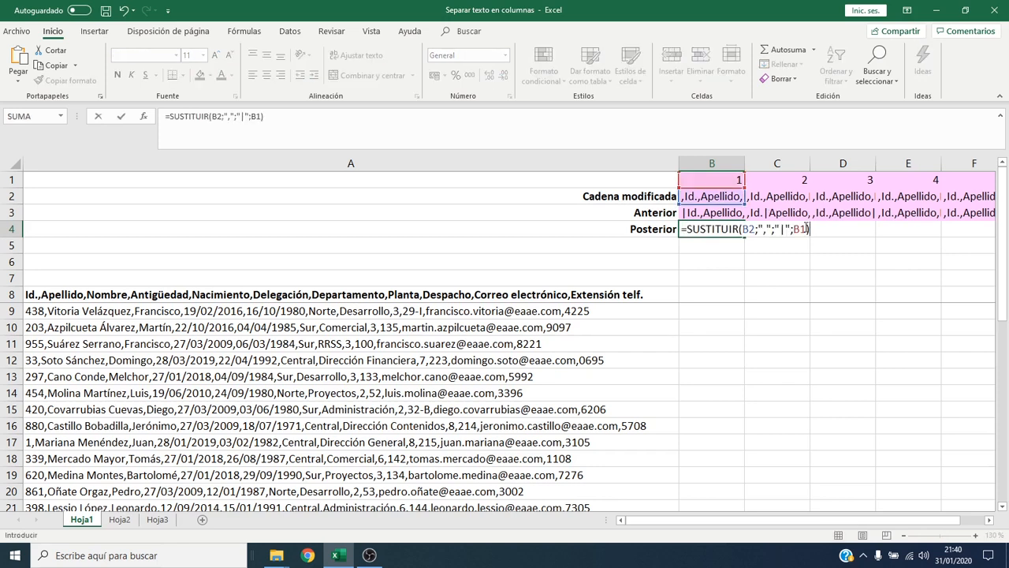
pyautogui.click(807, 229)
pyautogui.write('+1')
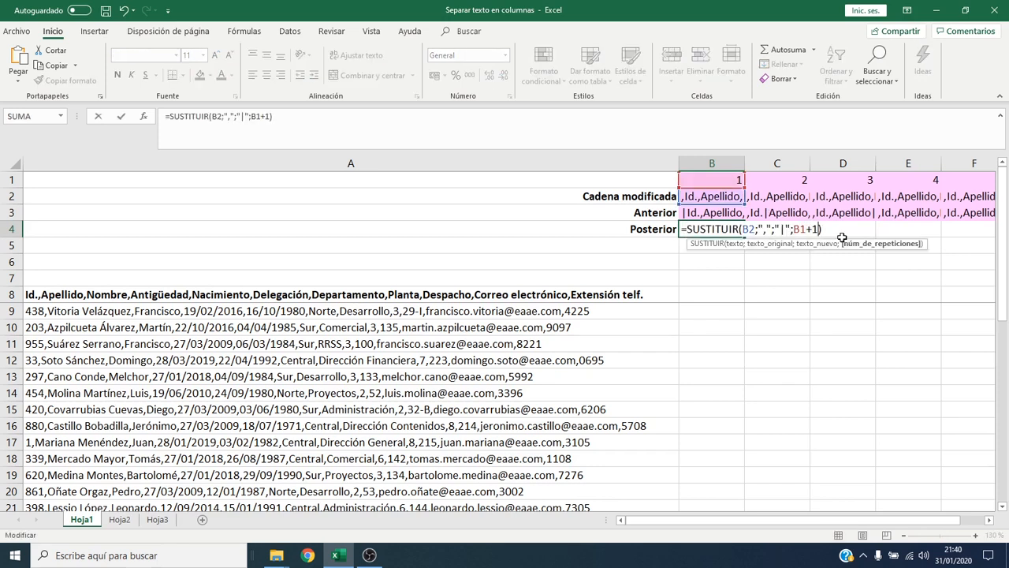
pyautogui.press('Return')
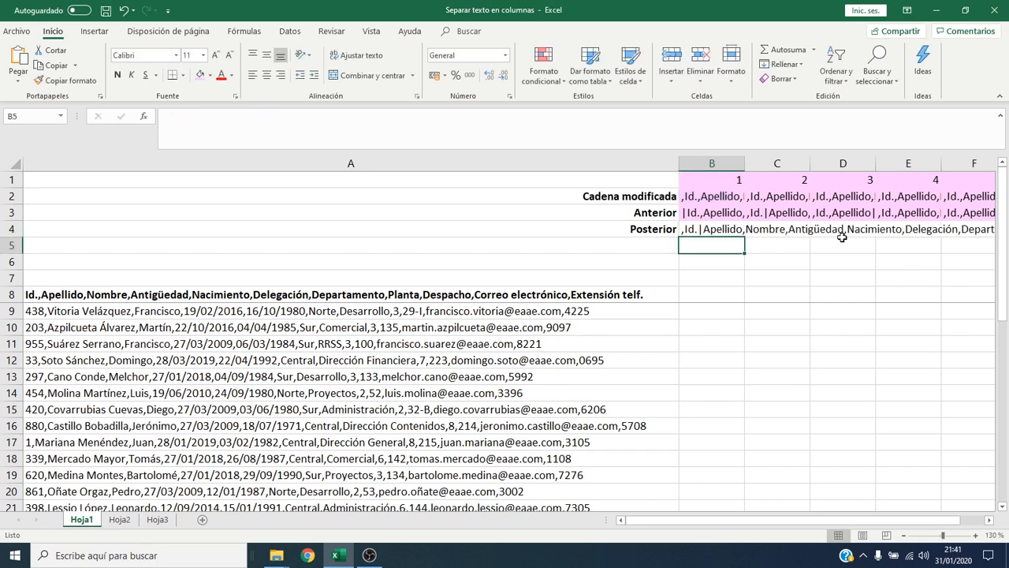
# Fill cell B4 with the same light pink and copy its formula across row 4 through L4
pyautogui.click(712, 225)
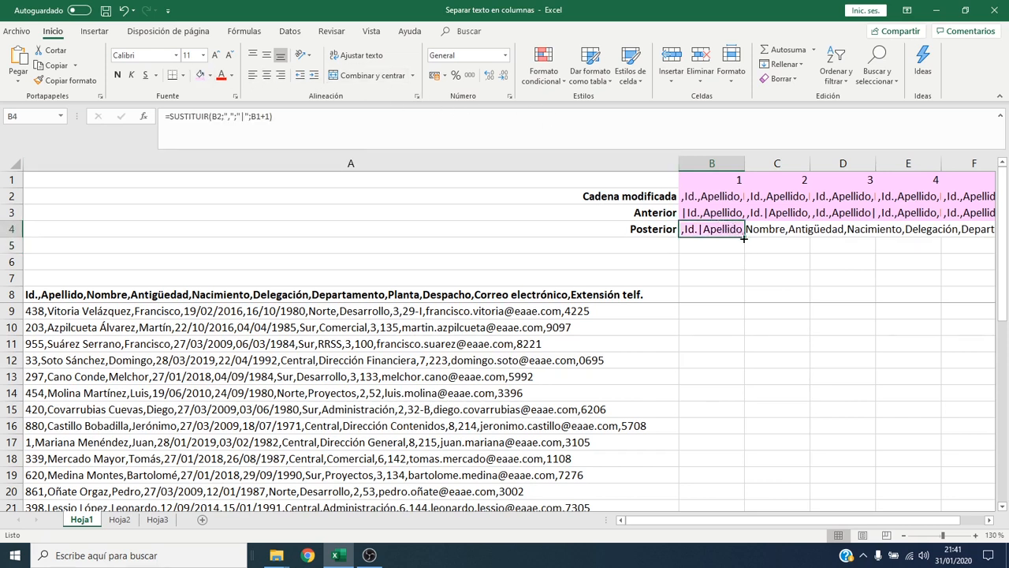
pyautogui.moveTo(757, 238)
pyautogui.mouseDown()
pyautogui.moveTo(985, 242)
pyautogui.moveTo(759, 240)
pyautogui.mouseUp()
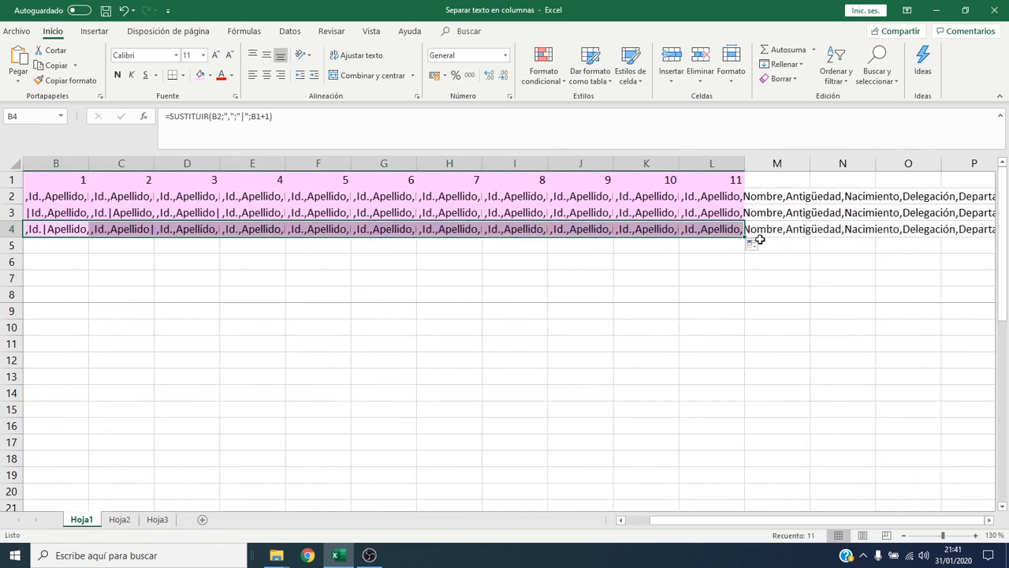
pyautogui.press('Right')
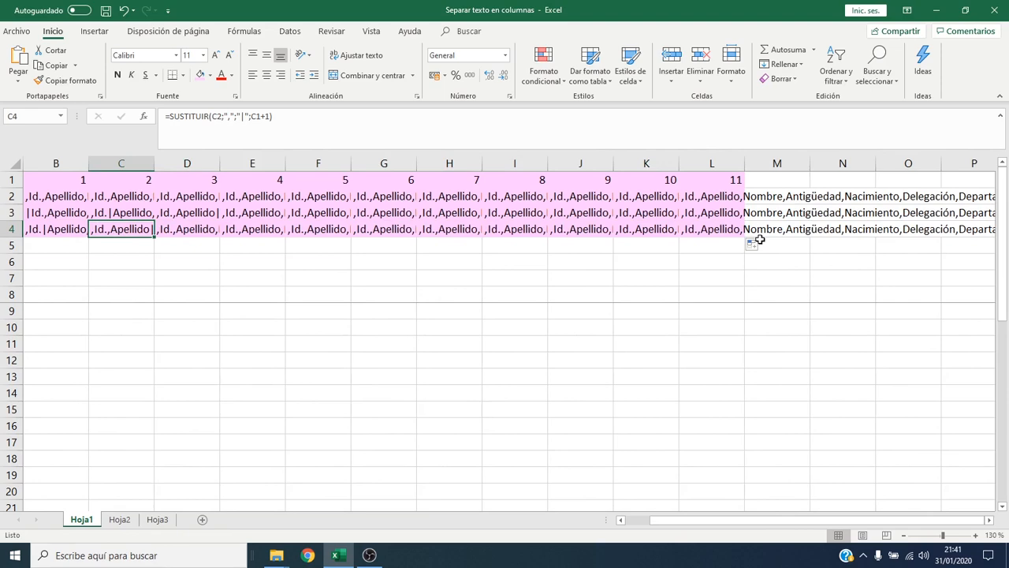
# Wrap the formula in B3 in HALLAR to locate the vertical bar: =HALLAR("|";SUSTITUIR(B2;",";"|";B1))
pyautogui.press('Home')
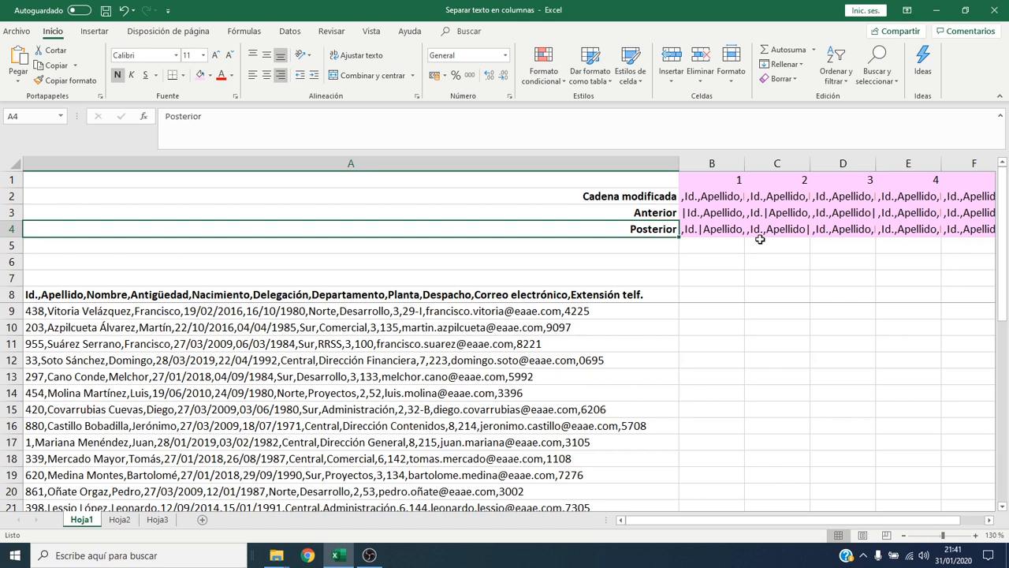
pyautogui.press('Up')
pyautogui.press('Right')
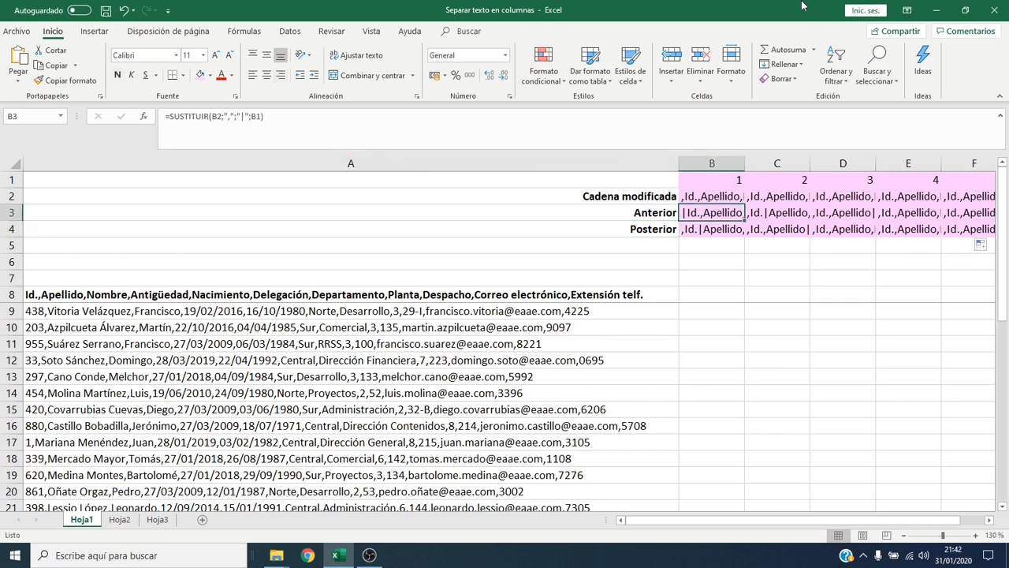
pyautogui.press('F2')
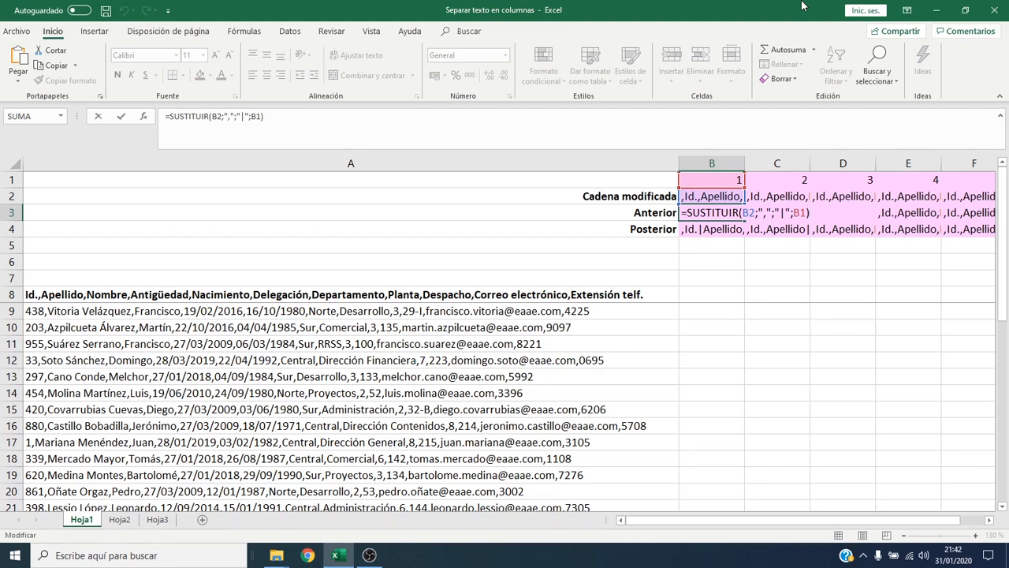
pyautogui.press('Left')
pyautogui.press('Left')
pyautogui.press('Left')
pyautogui.press('Left')
pyautogui.press('Left')
pyautogui.press('Left')
pyautogui.press('Left')
pyautogui.press('Left')
pyautogui.press('Left')
pyautogui.press('Left')
pyautogui.press('Left')
pyautogui.press('Left')
pyautogui.press('Left')
pyautogui.press('Left')
pyautogui.press('Left')
pyautogui.press('Left')
pyautogui.press('Left')
pyautogui.press('Left')
pyautogui.press('Left')
pyautogui.press('Left')
pyautogui.write('HALLAR(')
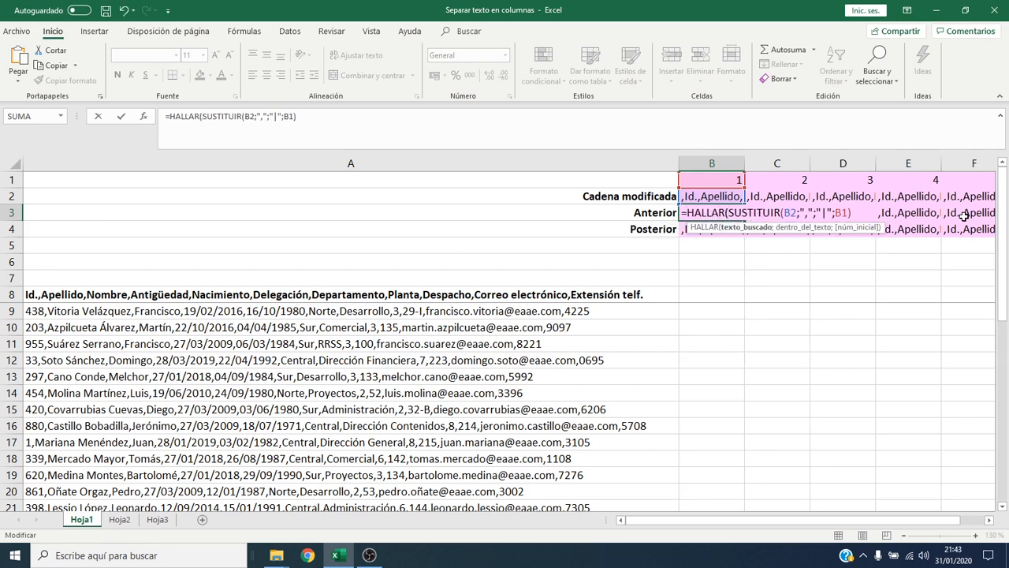
pyautogui.write('"')
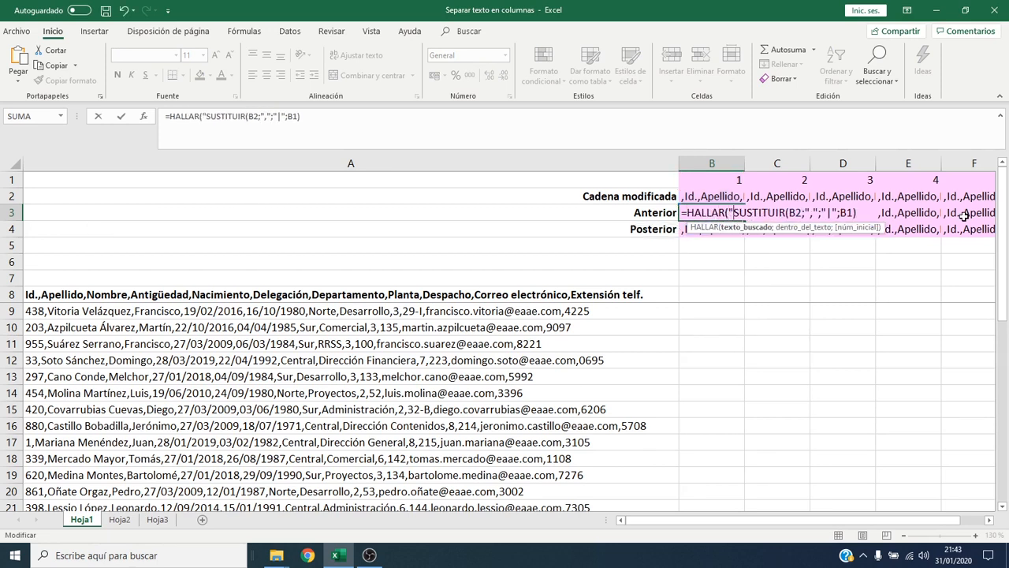
pyautogui.write('|";')
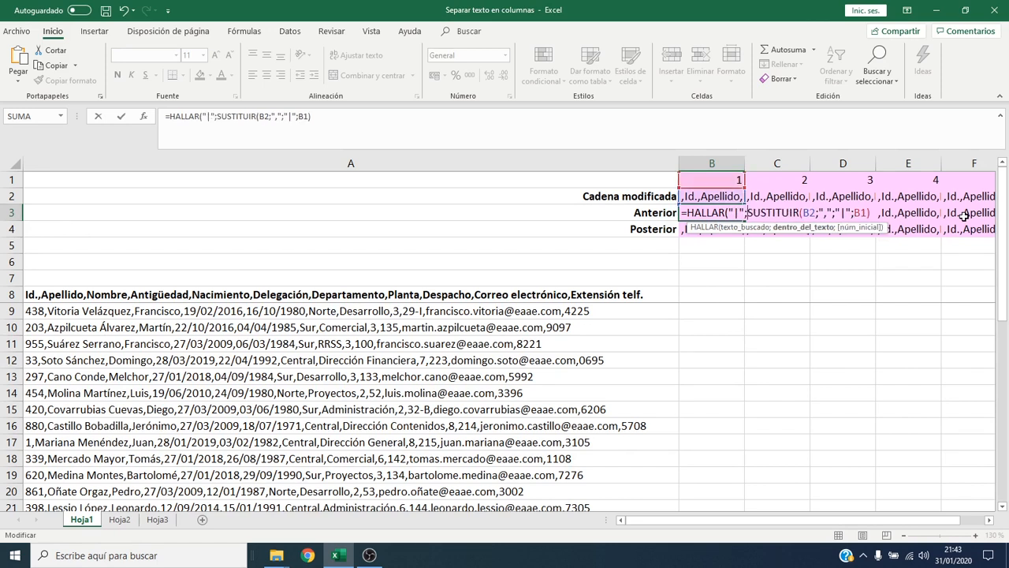
pyautogui.write(')')
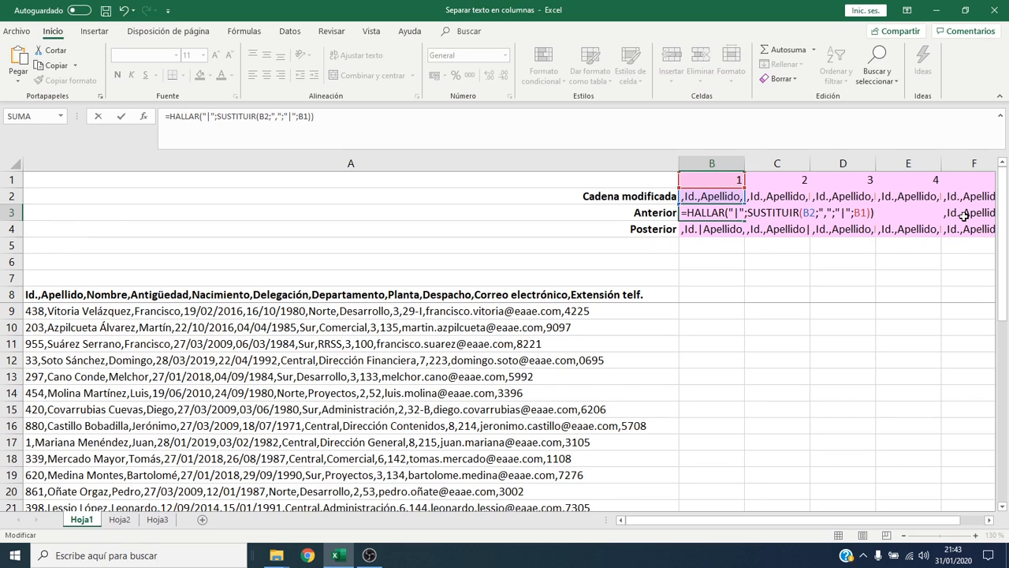
pyautogui.press('Return')
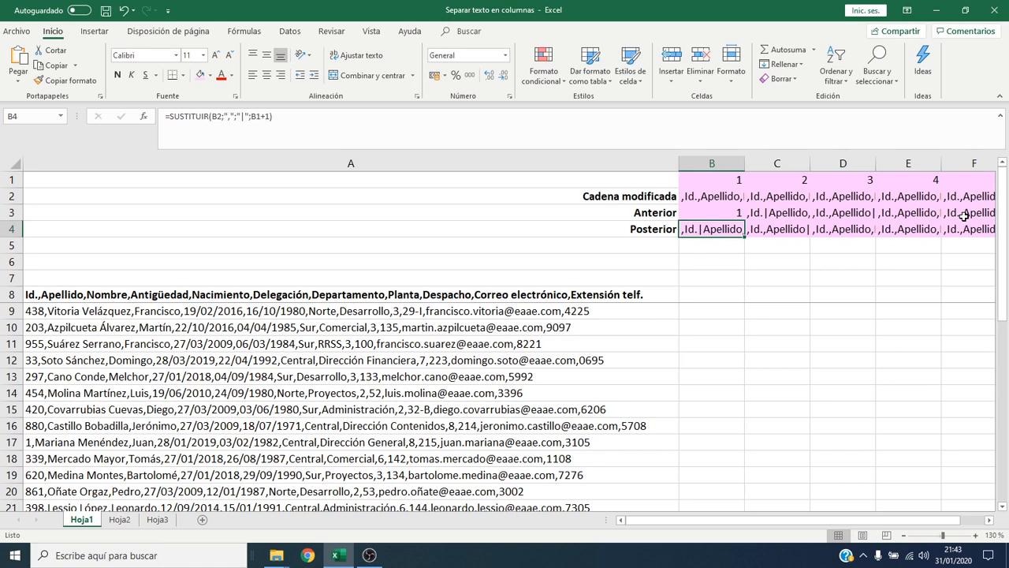
# Copy the HALLAR formula from B3 across the rest of the "Anterior" row, C3 through L3
pyautogui.press('Up')
pyautogui.hotkey('ctrl', 'c')
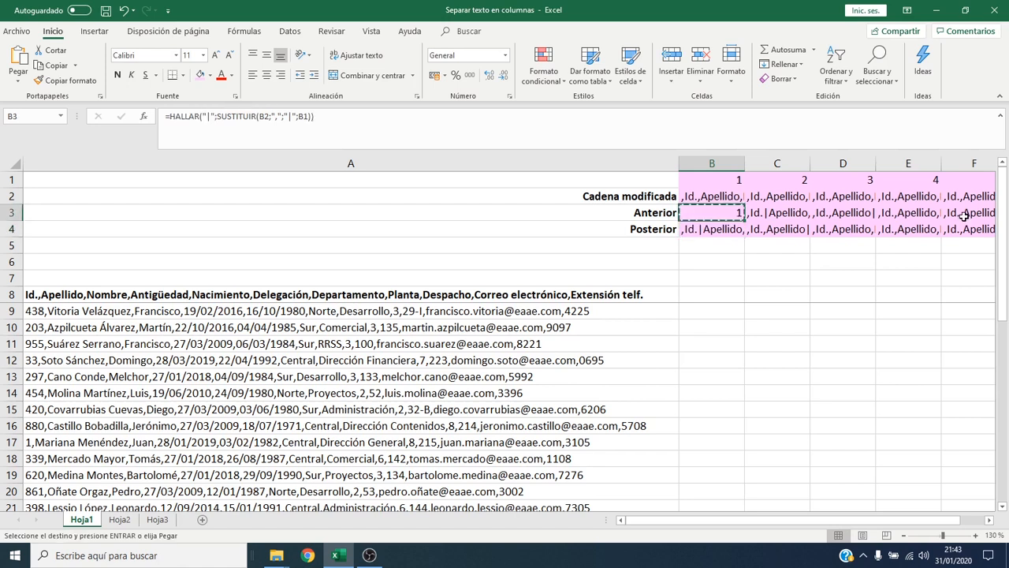
pyautogui.press('Right')
pyautogui.press('Return')
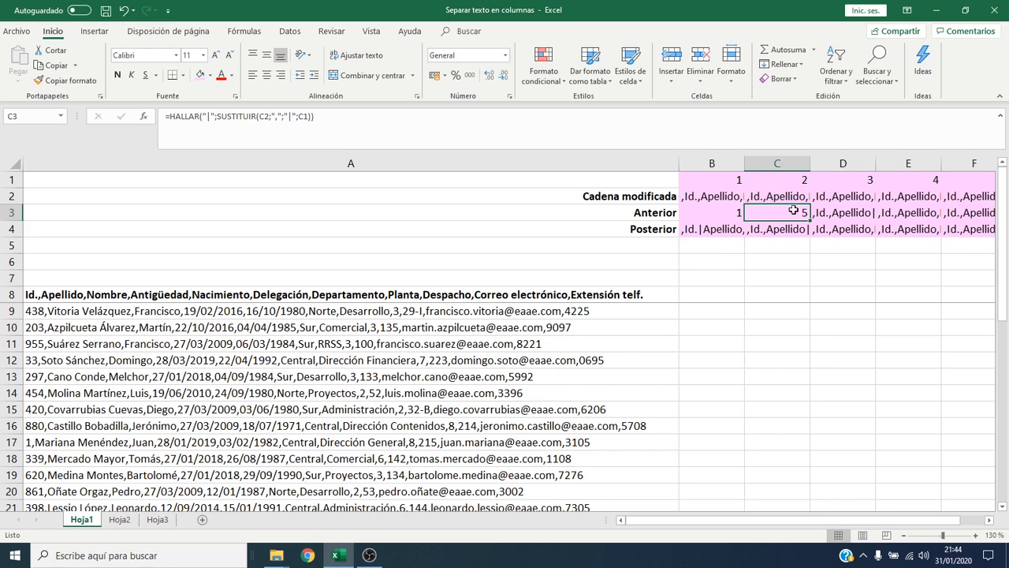
pyautogui.moveTo(810, 220); pyautogui.dragTo(864, 216)
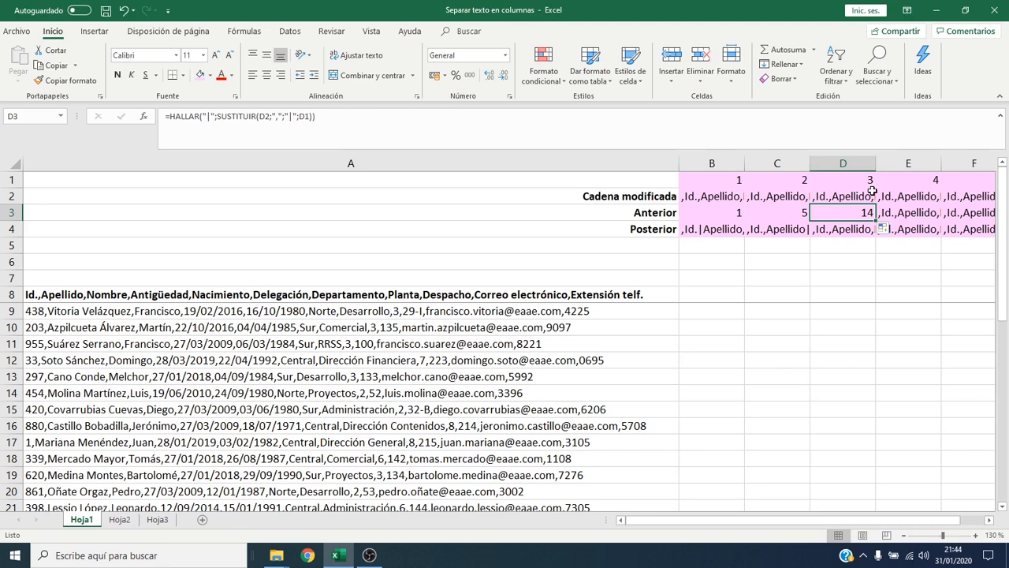
pyautogui.hotkey('ctrl', 'c')
pyautogui.press('Right')
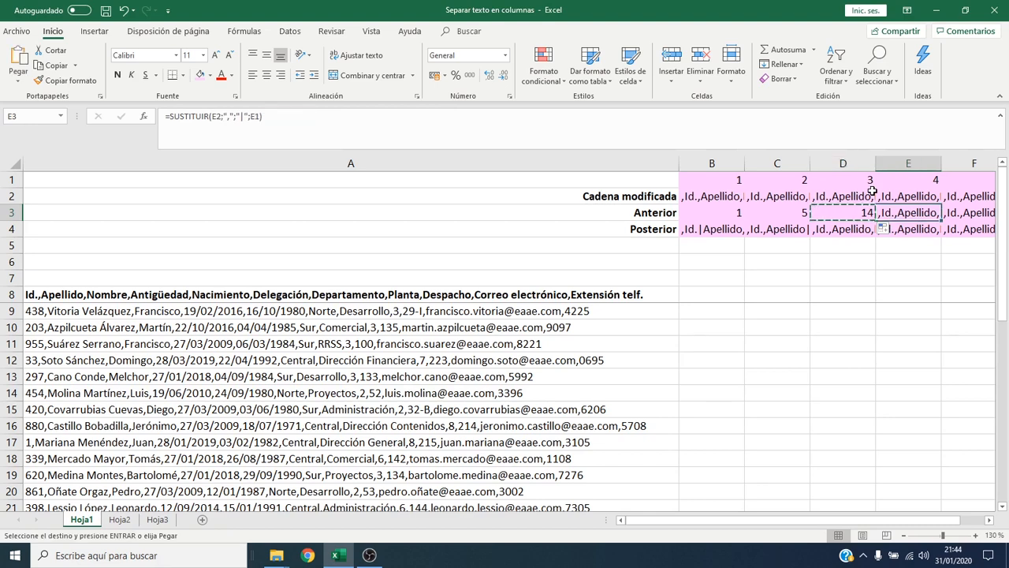
pyautogui.hotkey('ctrl', 'shift', 'Right')
pyautogui.press('Return')
pyautogui.press('Home')
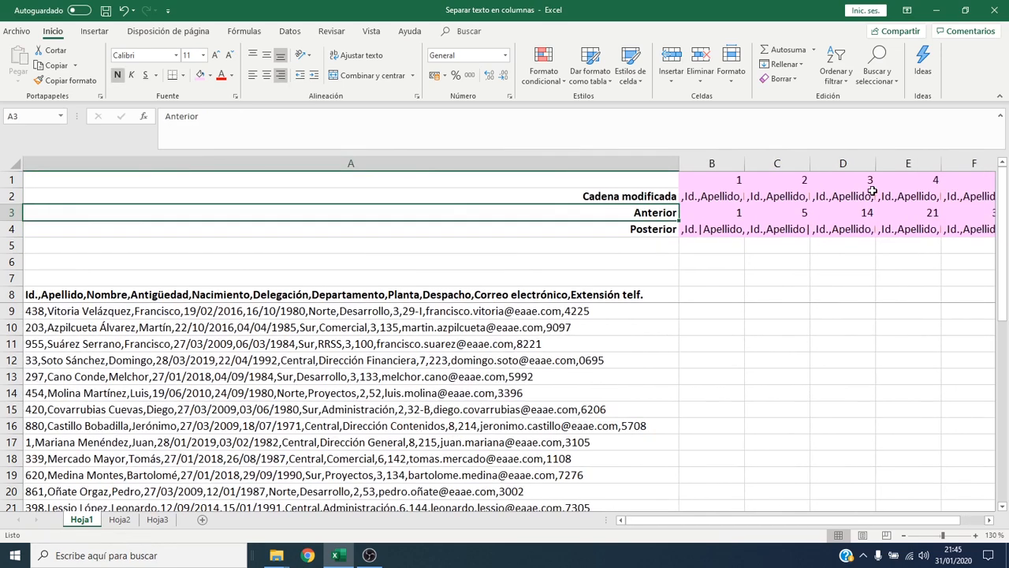
# Wrap the formula in B4 in HALLAR as =HALLAR("|";SUSTITUIR(B2;",";"|";B1+1)) and copy the cell
pyautogui.press('Down')
pyautogui.press('Right')
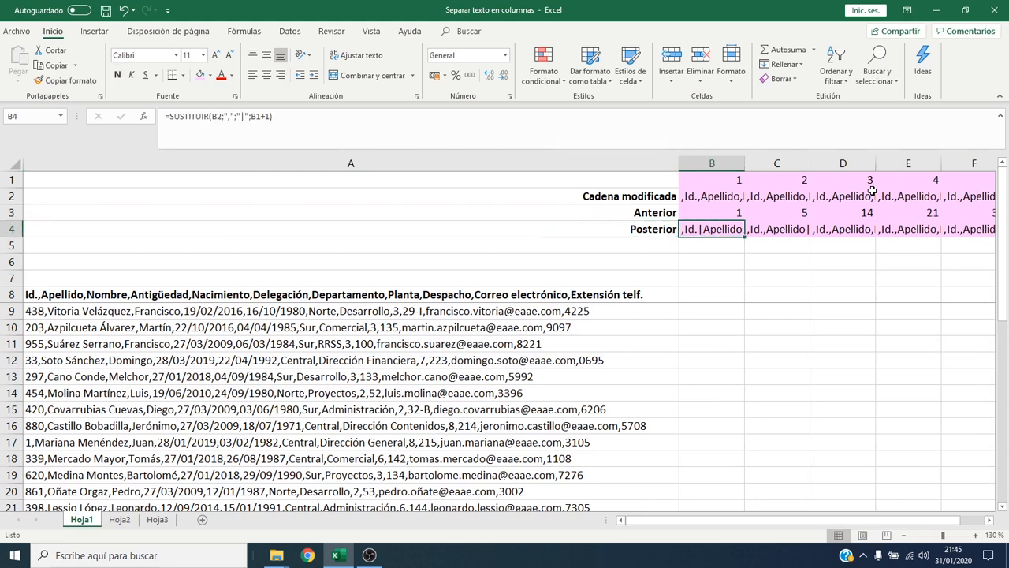
pyautogui.press('F2')
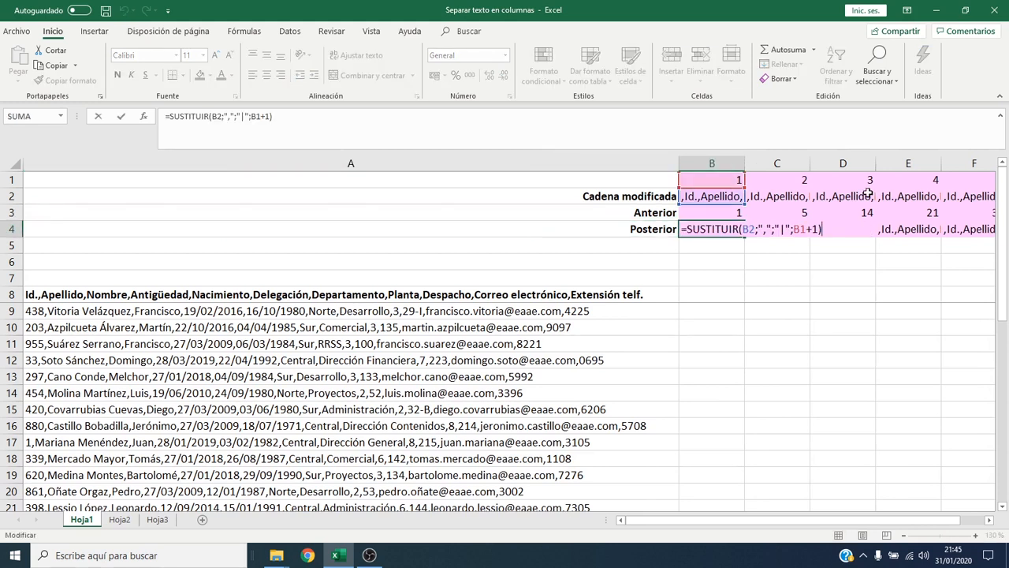
pyautogui.click(690, 229)
pyautogui.write('HALLAR(')
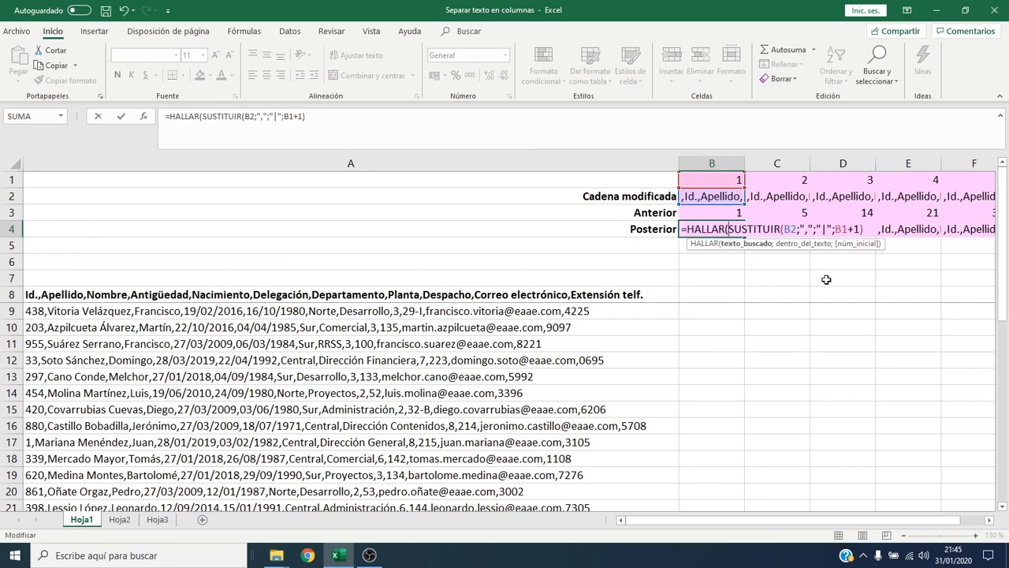
pyautogui.write('"|')
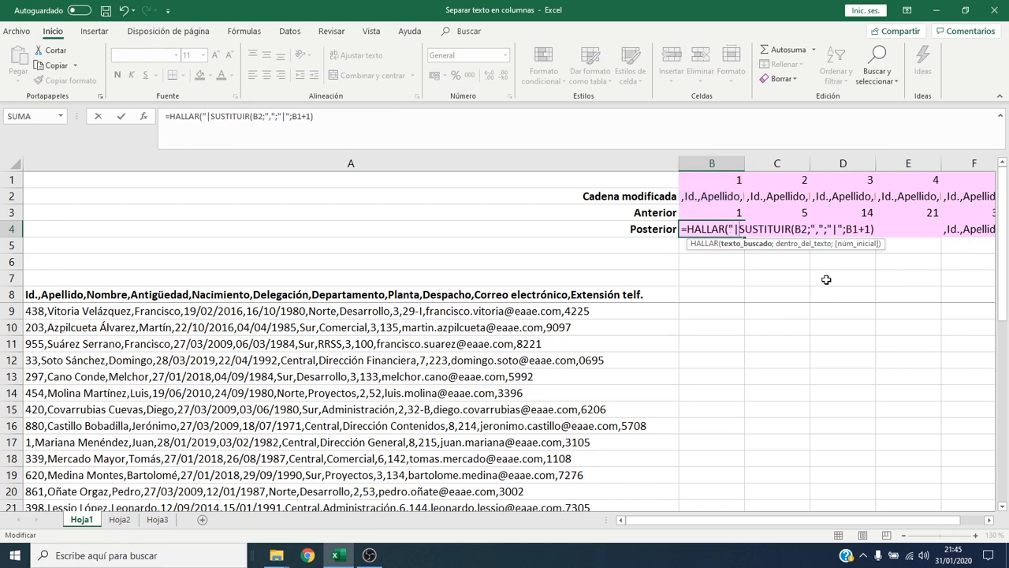
pyautogui.write('";')
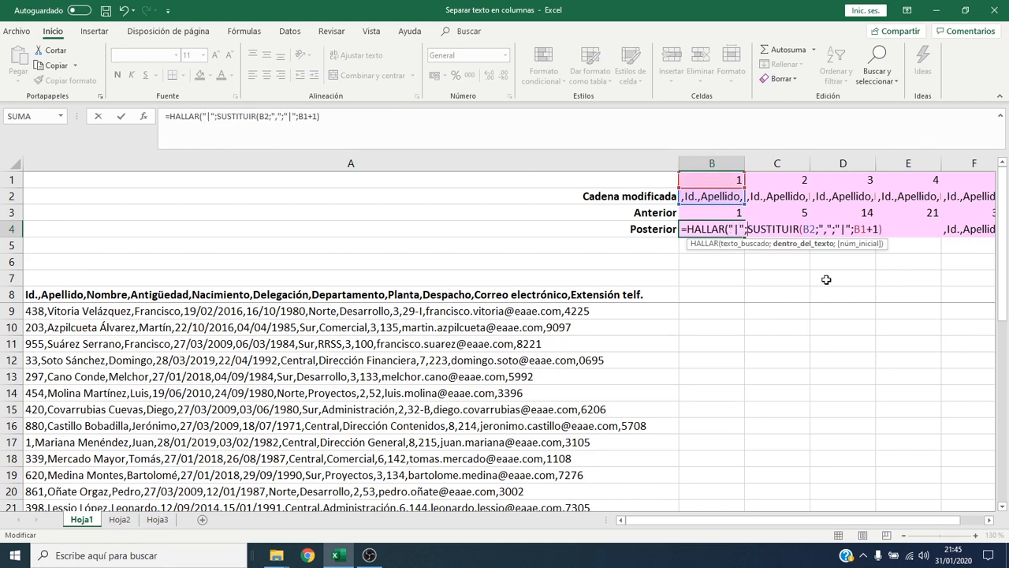
pyautogui.write(')')
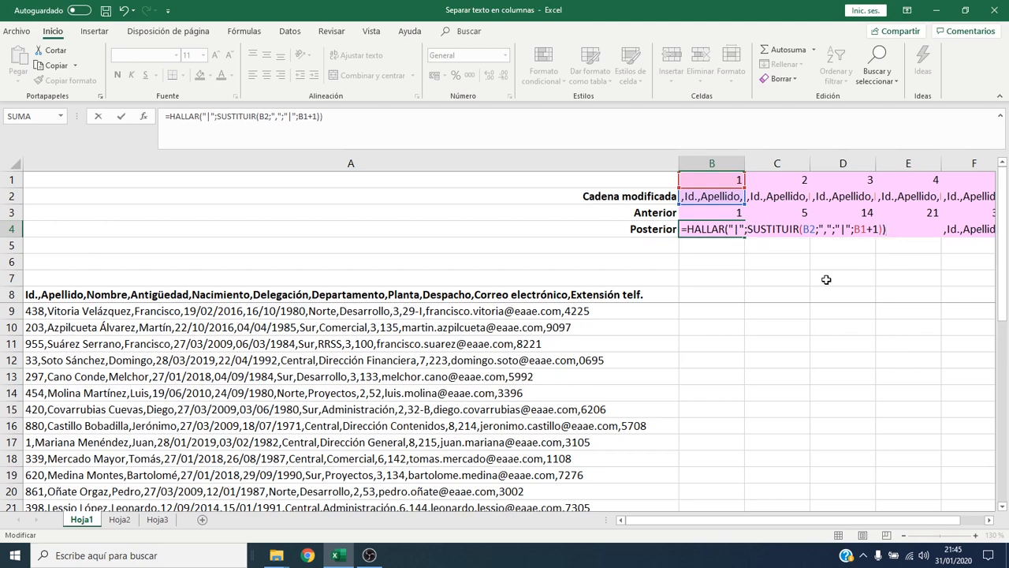
pyautogui.hotkey('ctrl', 'Return')
pyautogui.hotkey('ctrl', 'c')
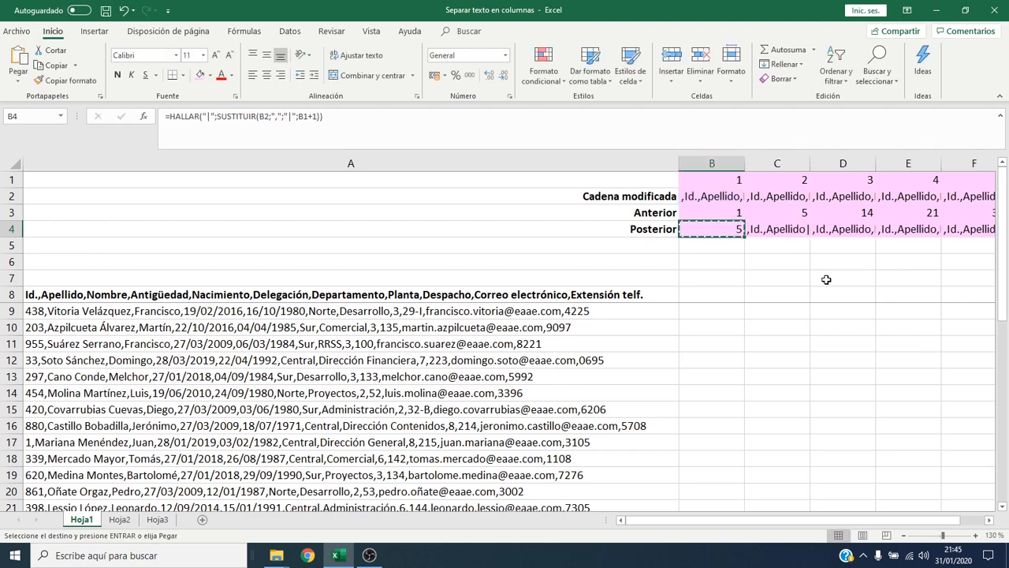
# Paste the copied B4 formula across the rest of the "Posterior" row, C4 through L4
pyautogui.press('Right')
pyautogui.hotkey('ctrl', 'shift', 'Right')
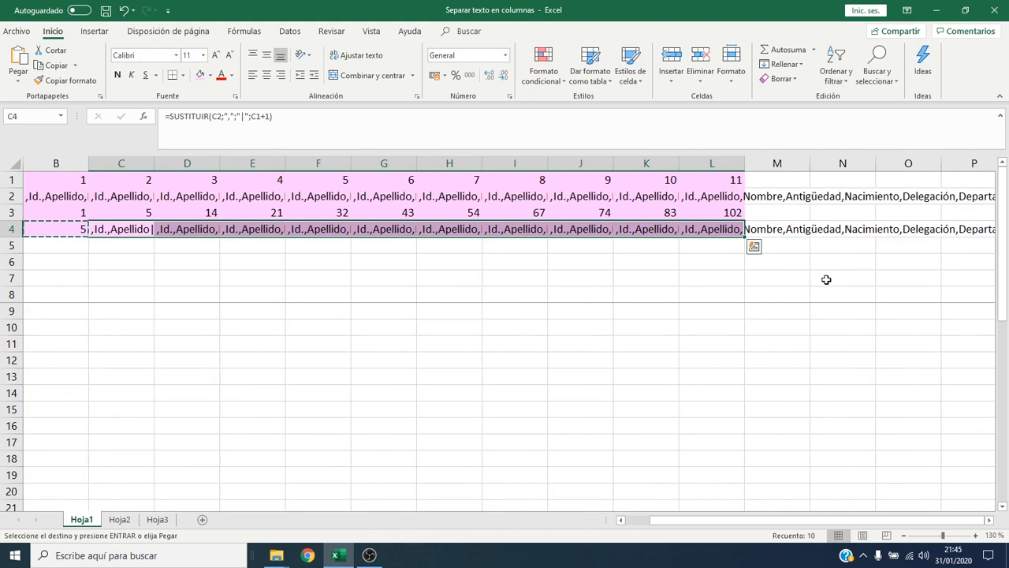
pyautogui.press('Return')
pyautogui.press('Home')
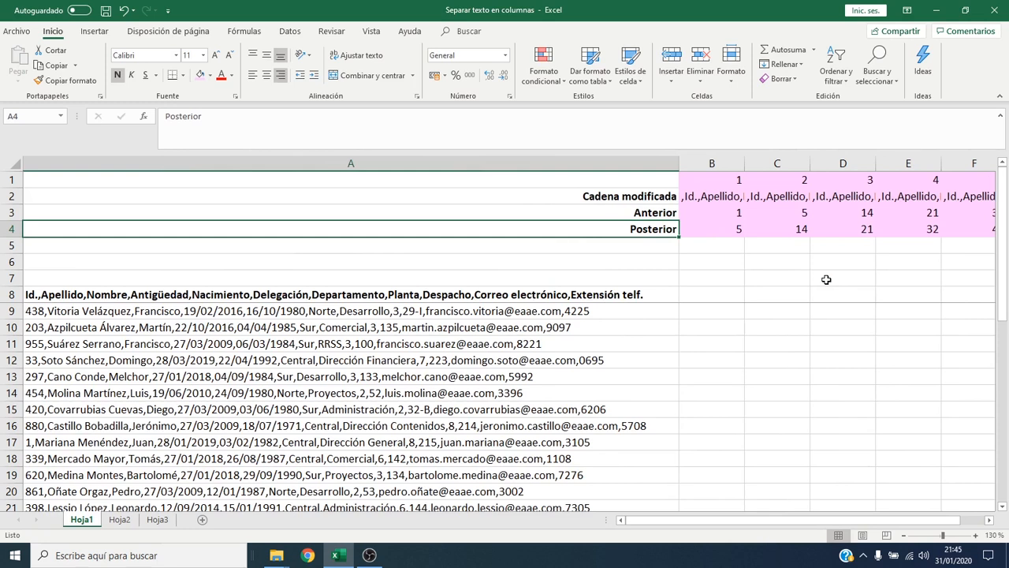
# Enter the formula =EXTRAE(B2;B3+1;B4-B3-1) in cell B8 to extract the first field from the modified string
pyautogui.click(718, 296)
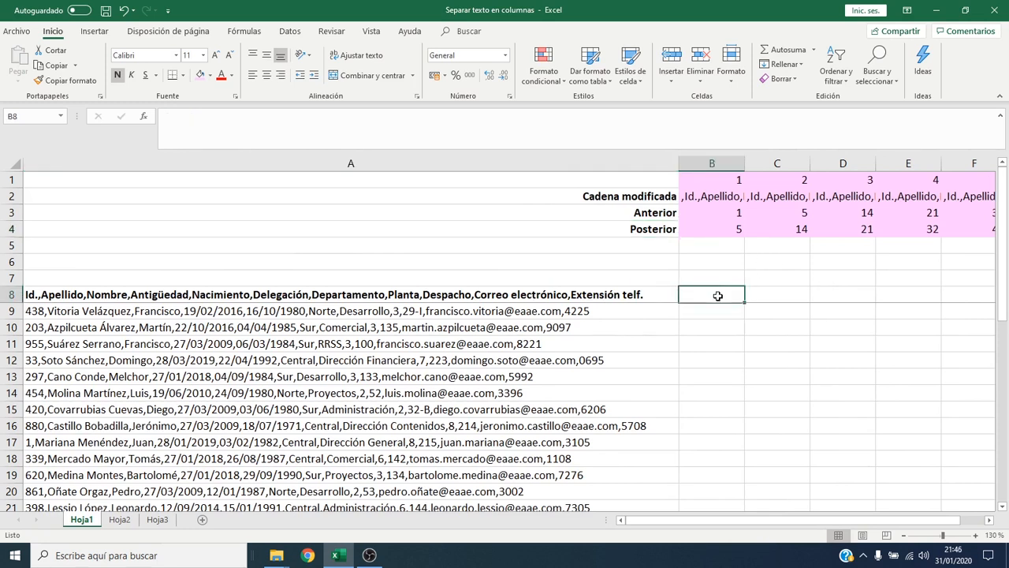
pyautogui.write('=EXTRAE(')
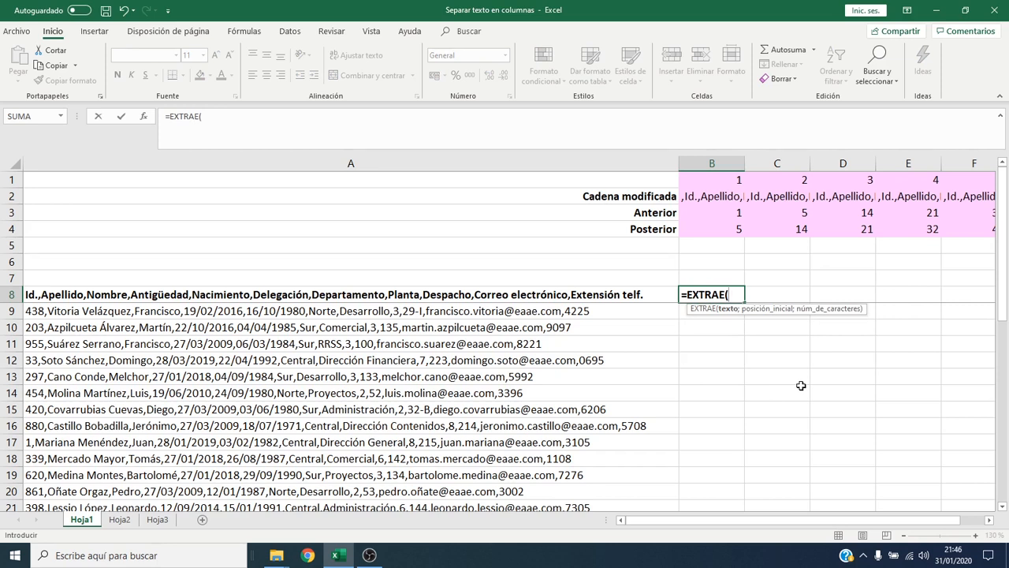
pyautogui.click(721, 200)
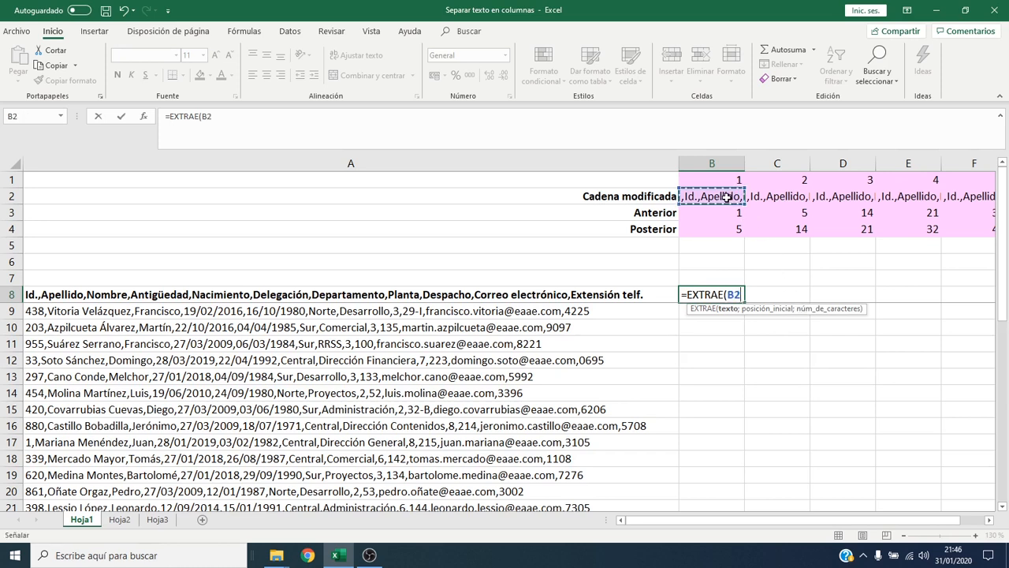
pyautogui.write(';')
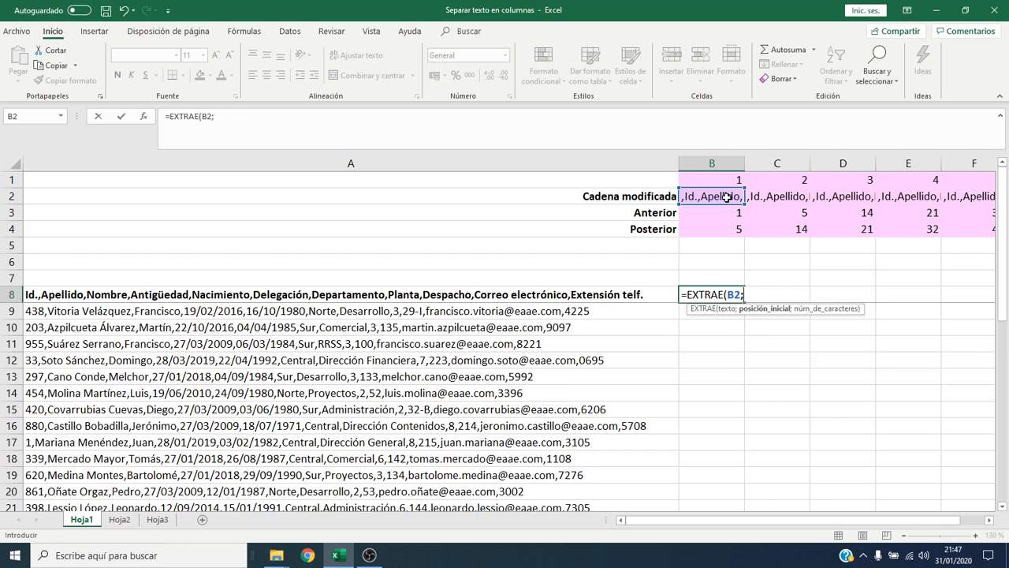
pyautogui.click(733, 211)
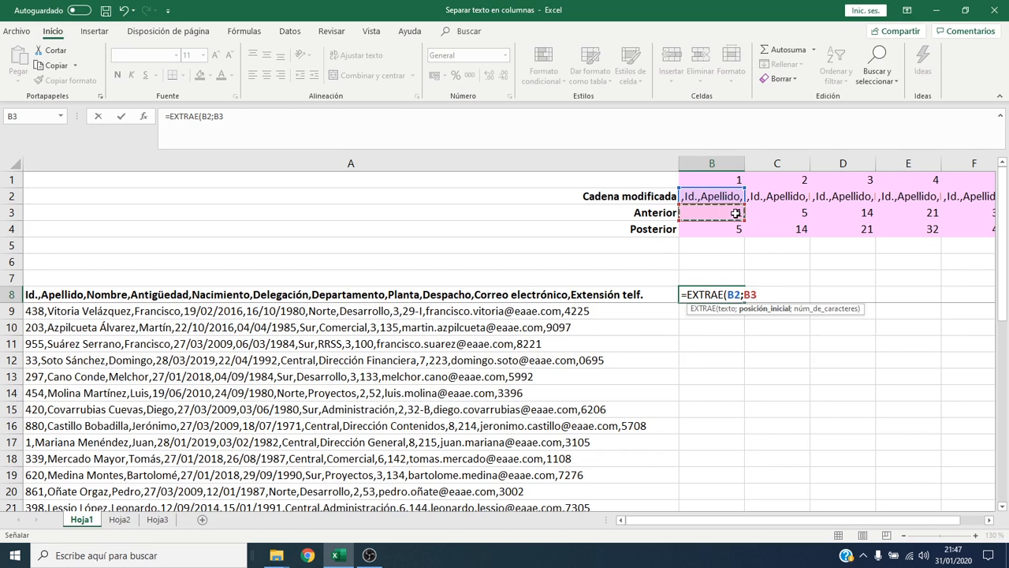
pyautogui.write('+1;')
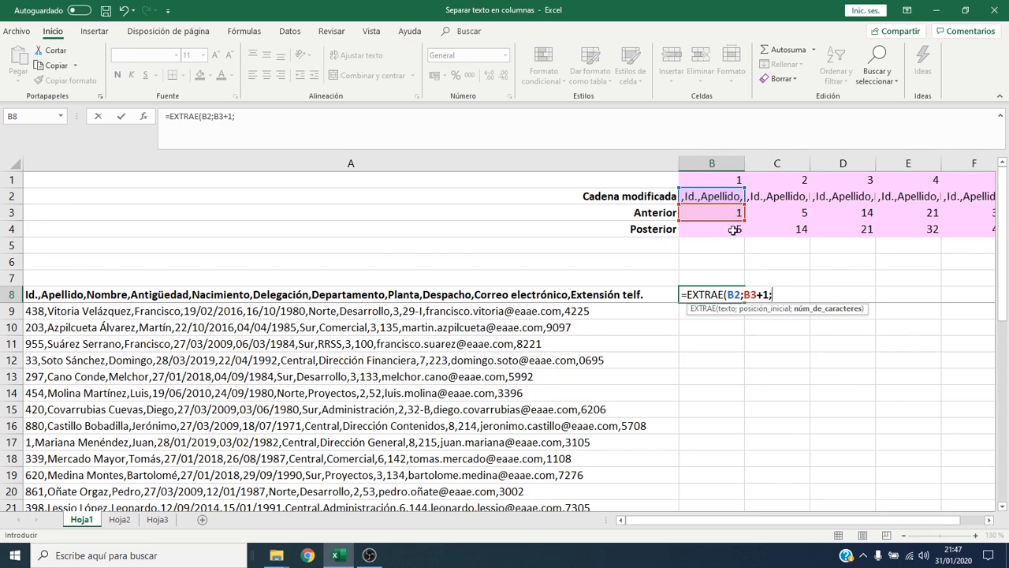
pyautogui.click(731, 229)
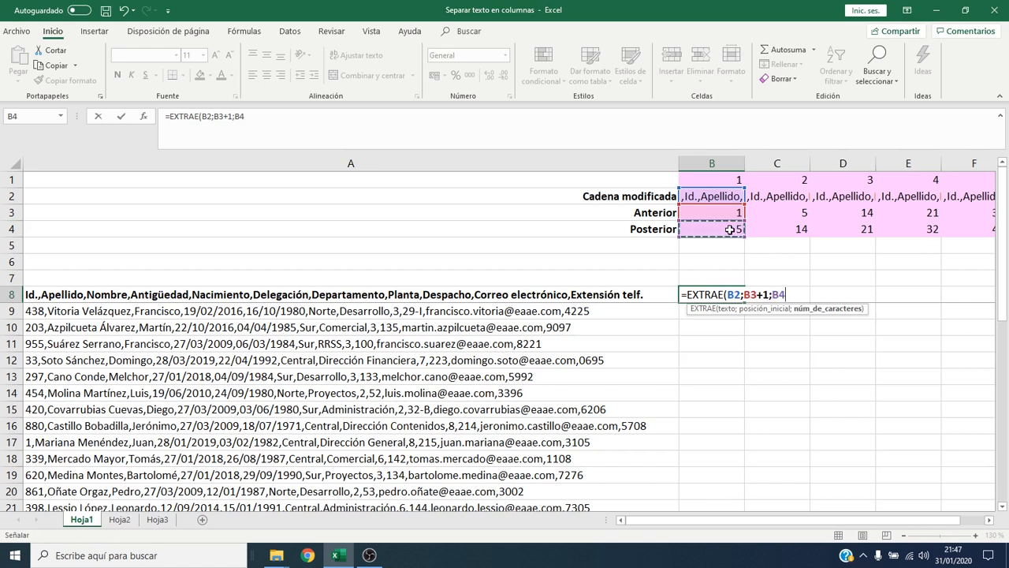
pyautogui.write('-')
pyautogui.click(723, 213)
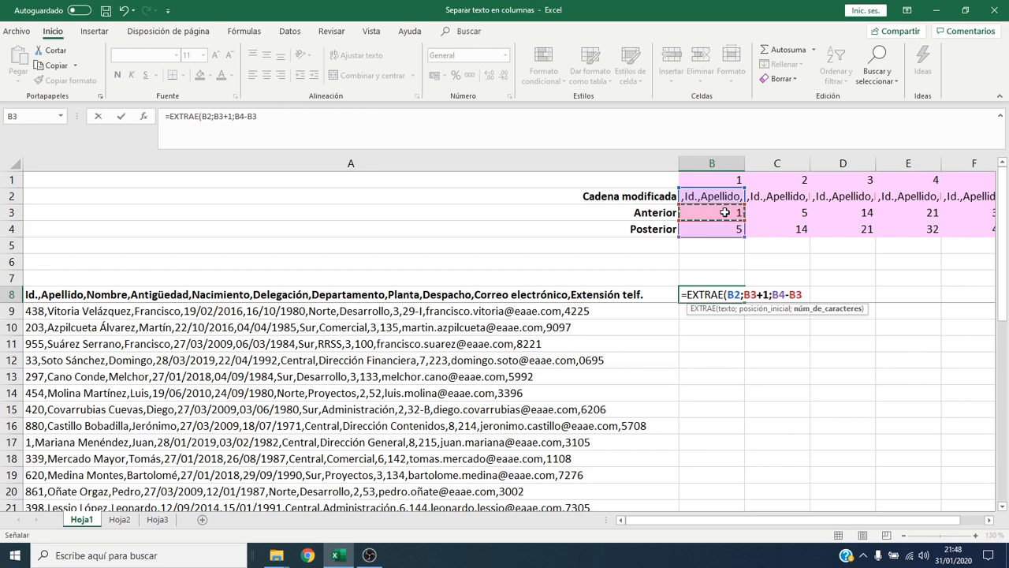
pyautogui.write('-1)')
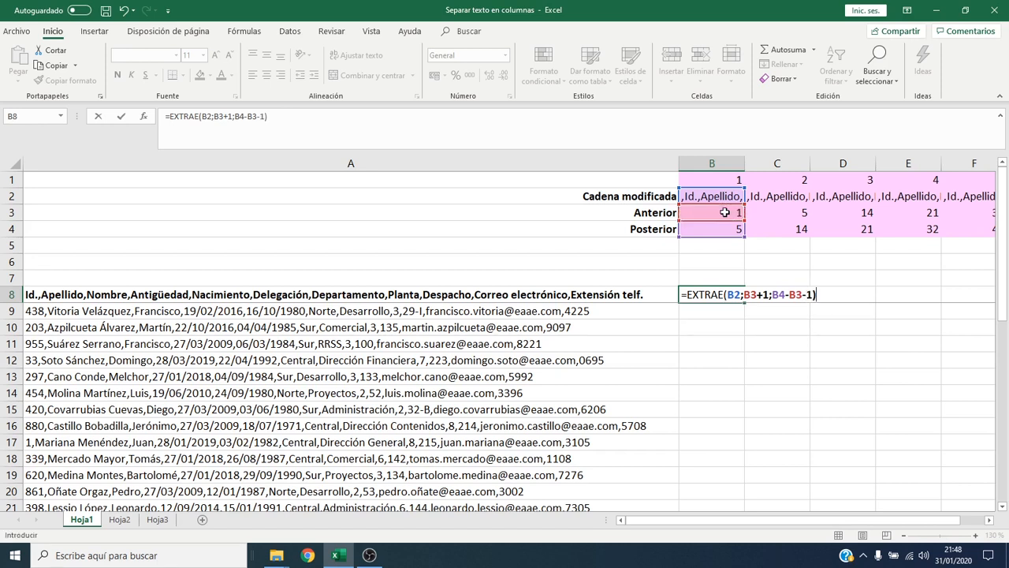
pyautogui.press('Return')
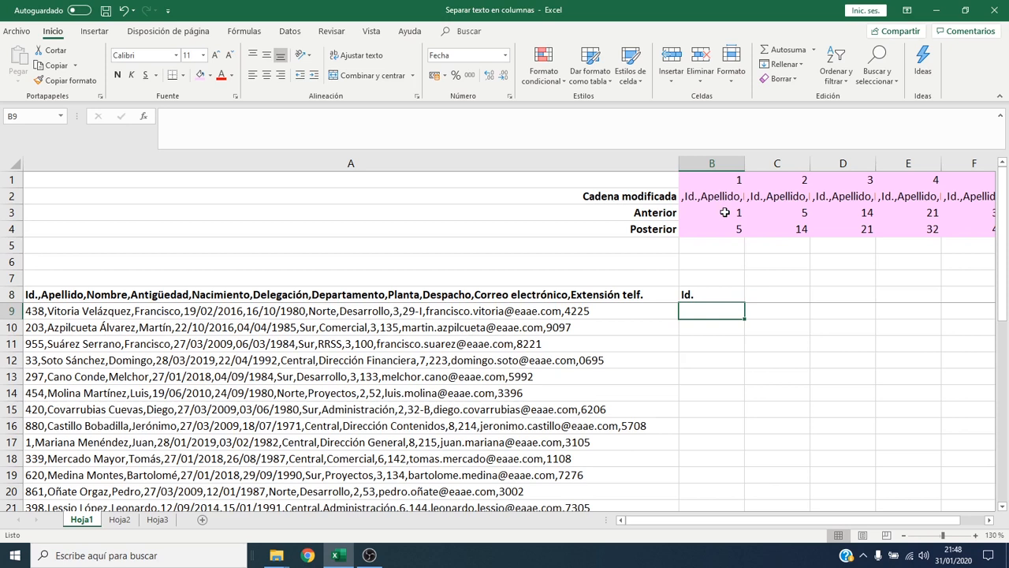
# Fill cell B8 with the same light pink and copy its EXTRAE formula across row 8 through L8
pyautogui.click(714, 296)
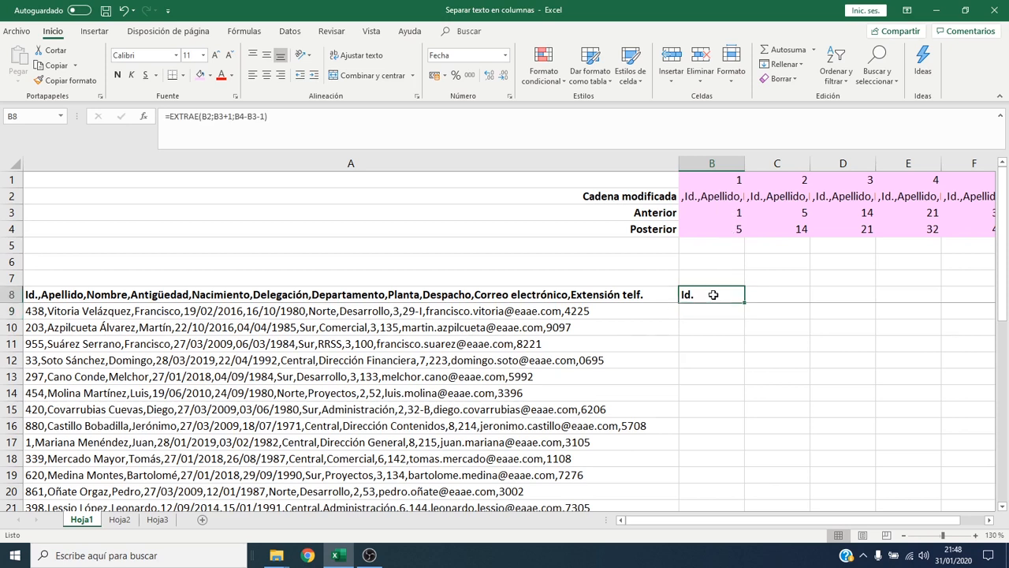
pyautogui.click(200, 75)
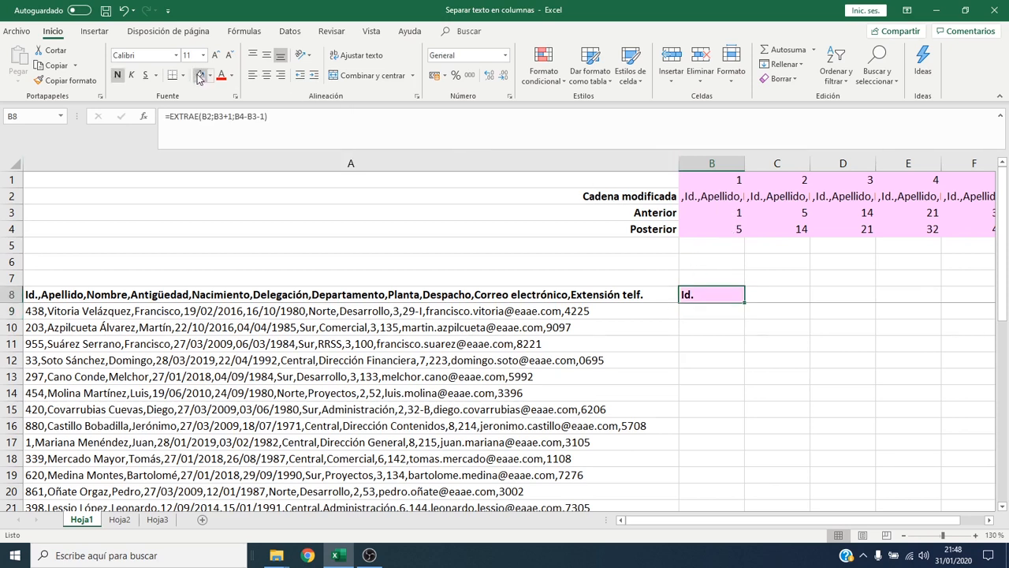
pyautogui.moveTo(745, 309)
pyautogui.mouseDown()
pyautogui.moveTo(995, 303)
pyautogui.moveTo(750, 297)
pyautogui.mouseUp()
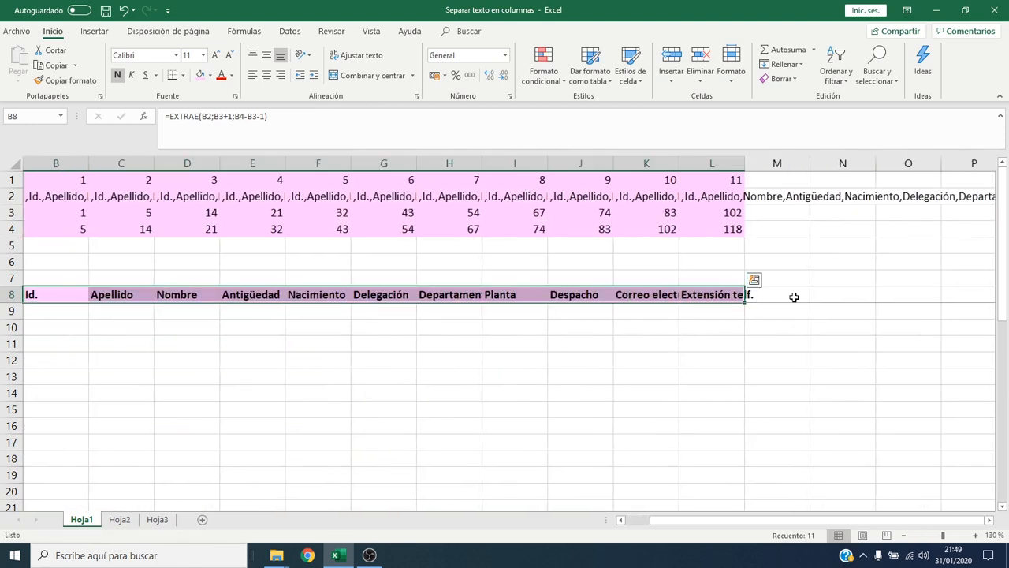
pyautogui.press('Home')
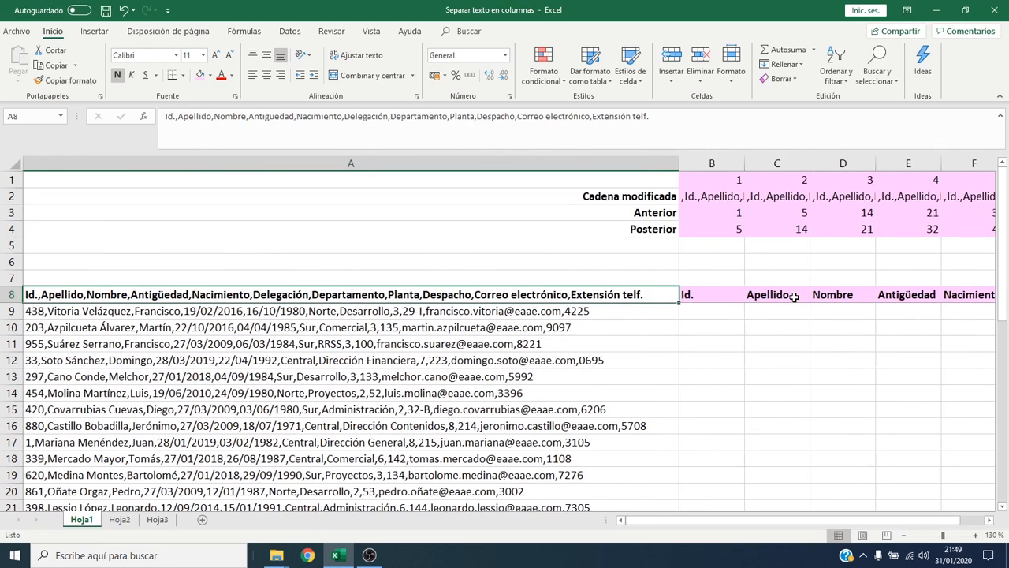
pyautogui.press('Right')
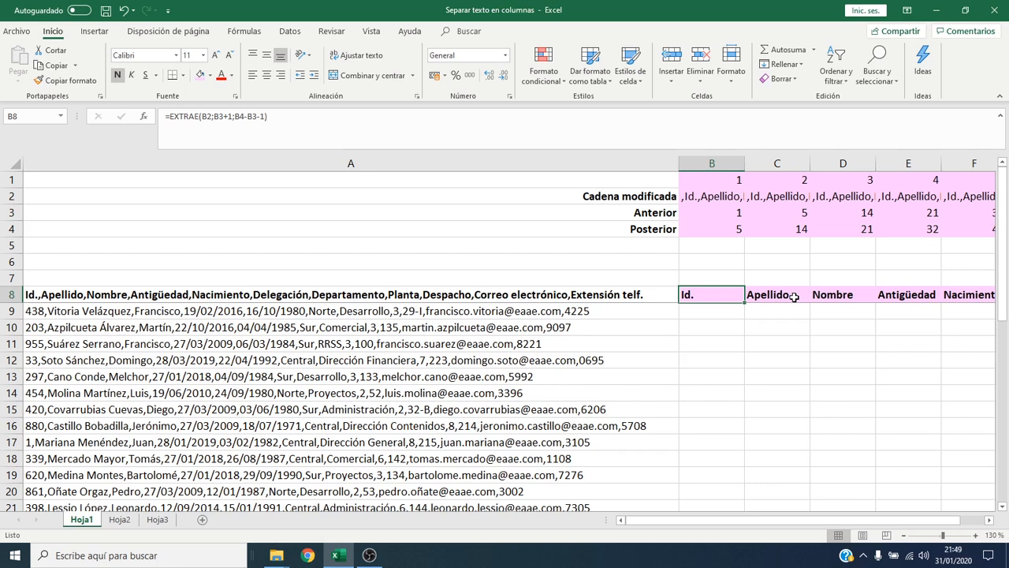
# Replace the B4 reference in B8's formula with B4's own expression, HALLAR("|";SUSTITUIR(B2;",";"|";B1+1))
pyautogui.click(716, 229)
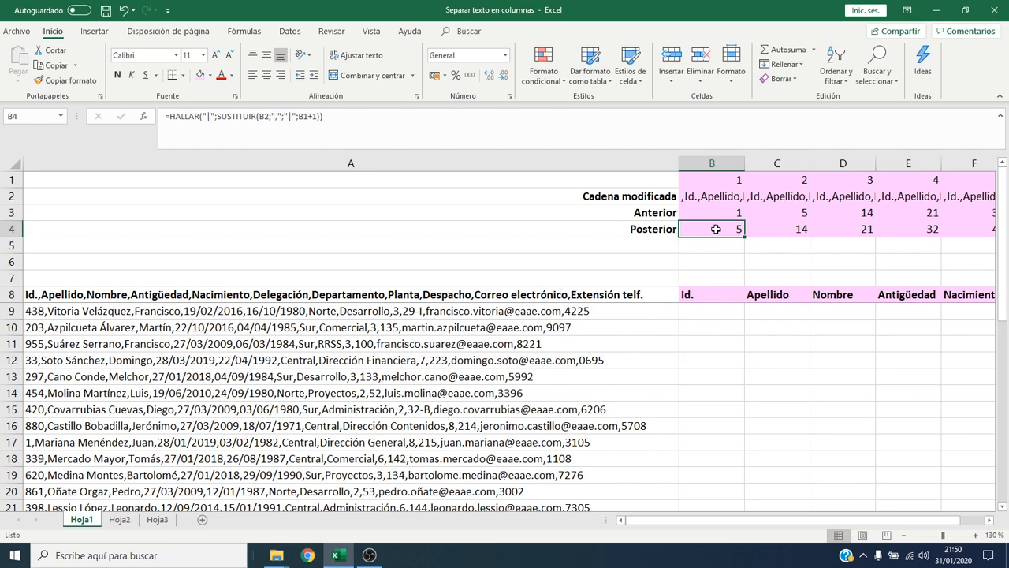
pyautogui.press('F2')
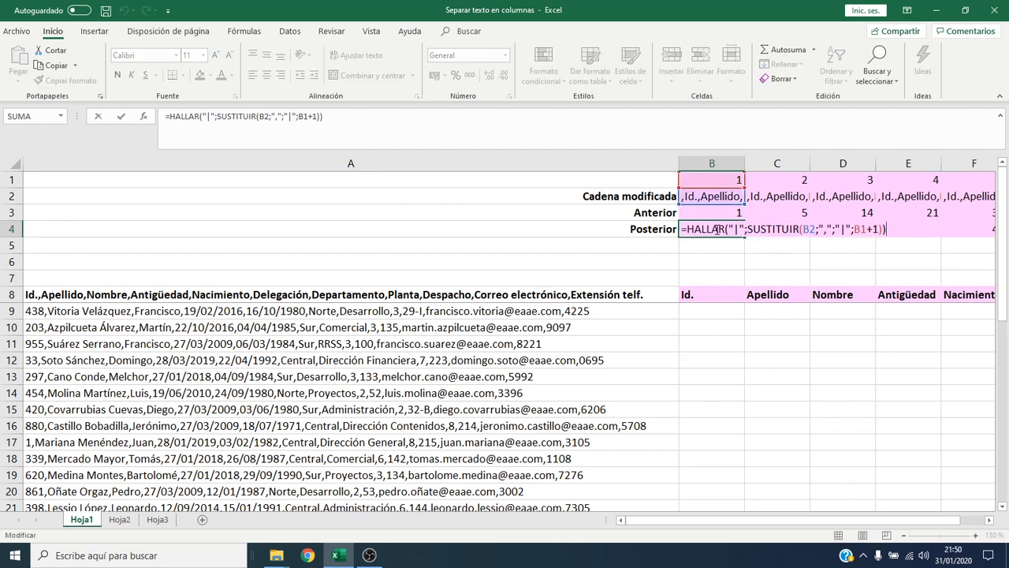
pyautogui.hotkey('shift', 'Home')
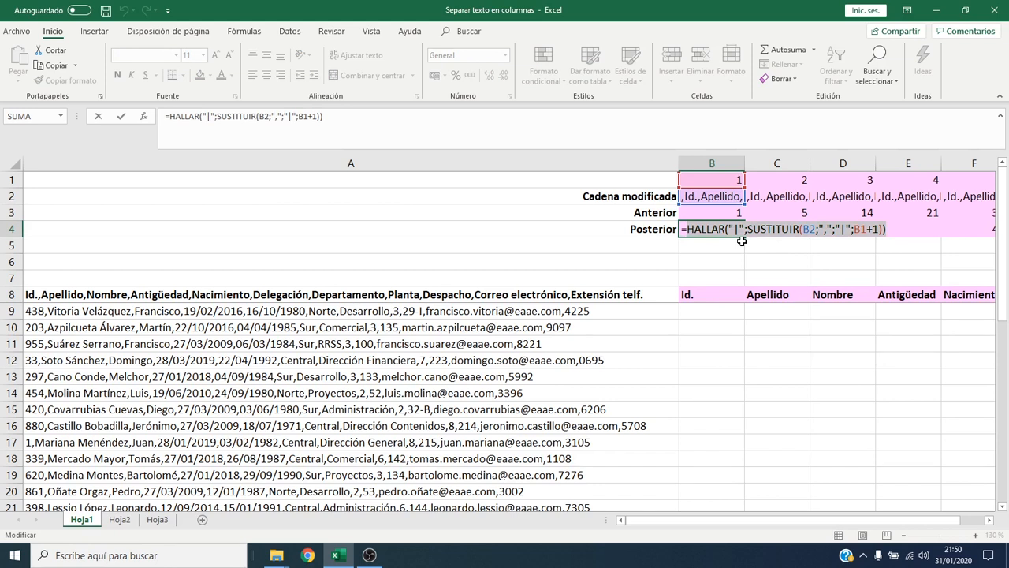
pyautogui.hotkey('ctrl', 'c')
pyautogui.press('Escape')
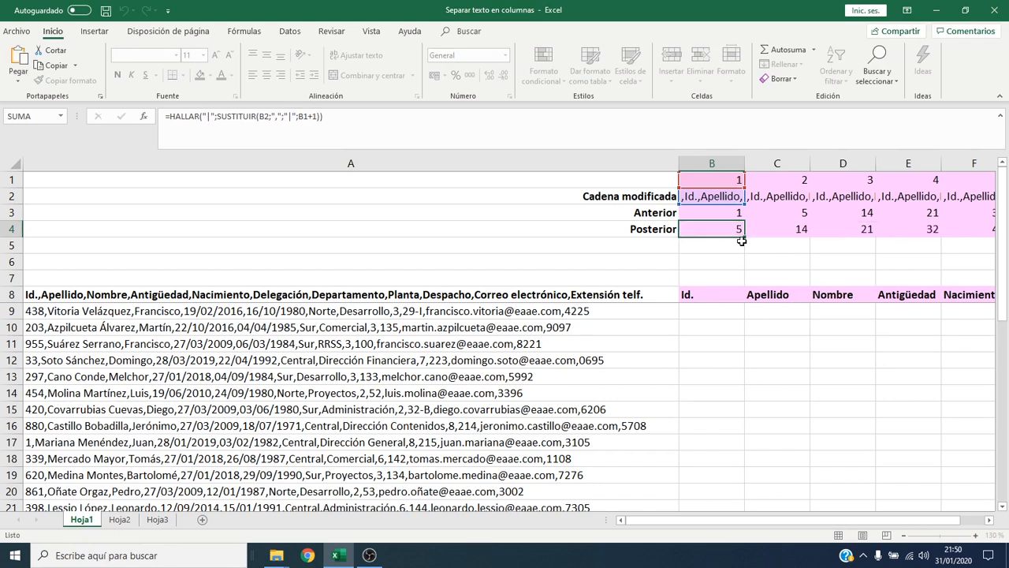
pyautogui.click(711, 298)
pyautogui.doubleClick(711, 298)
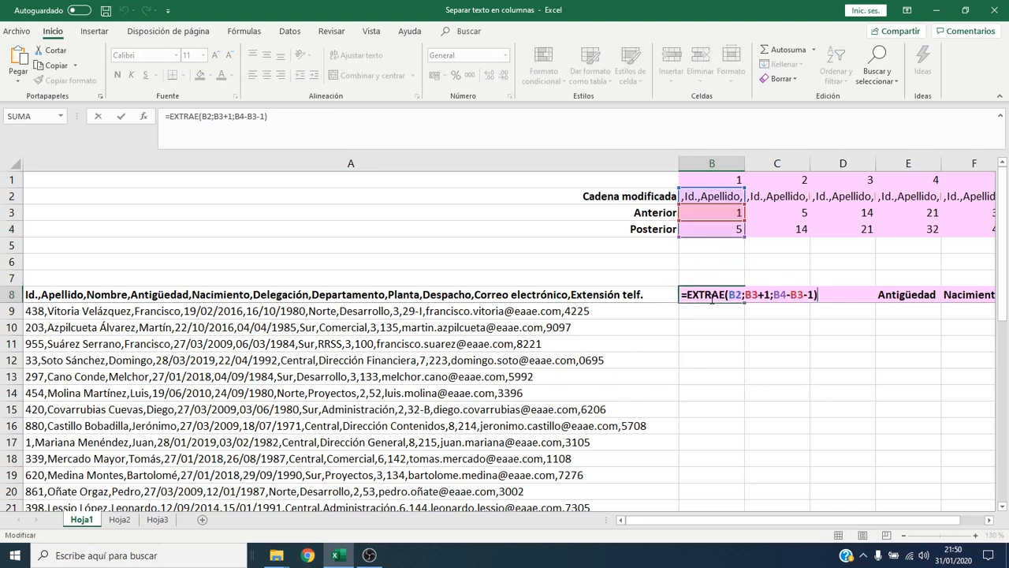
pyautogui.click(778, 294)
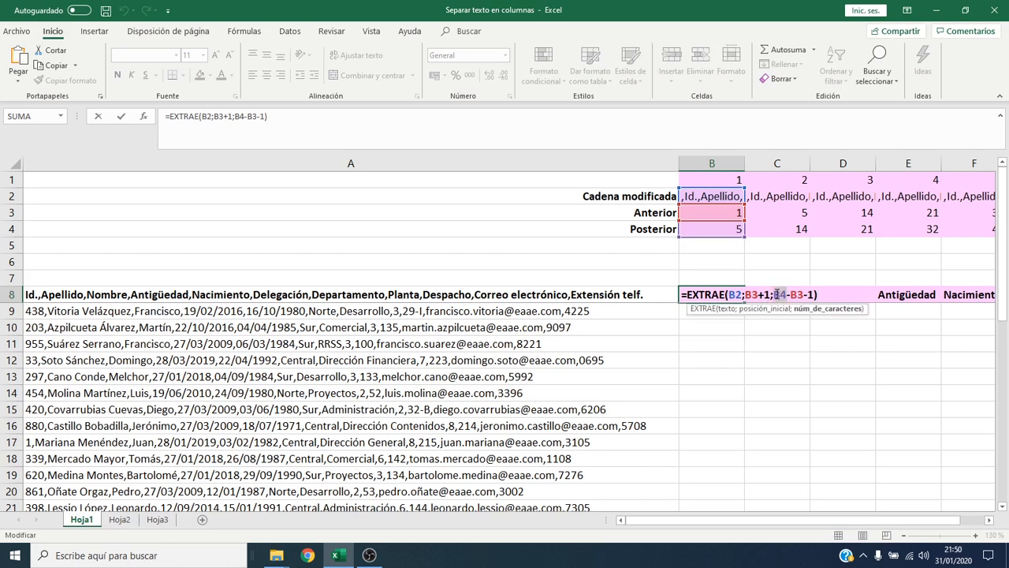
pyautogui.hotkey('ctrl', 'v')
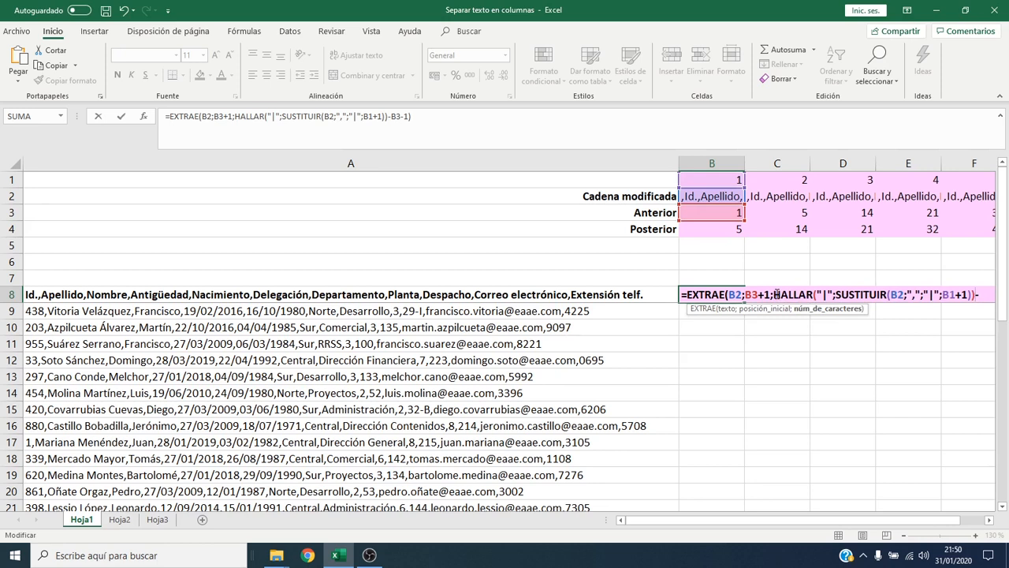
pyautogui.hotkey('ctrl', 'Return')
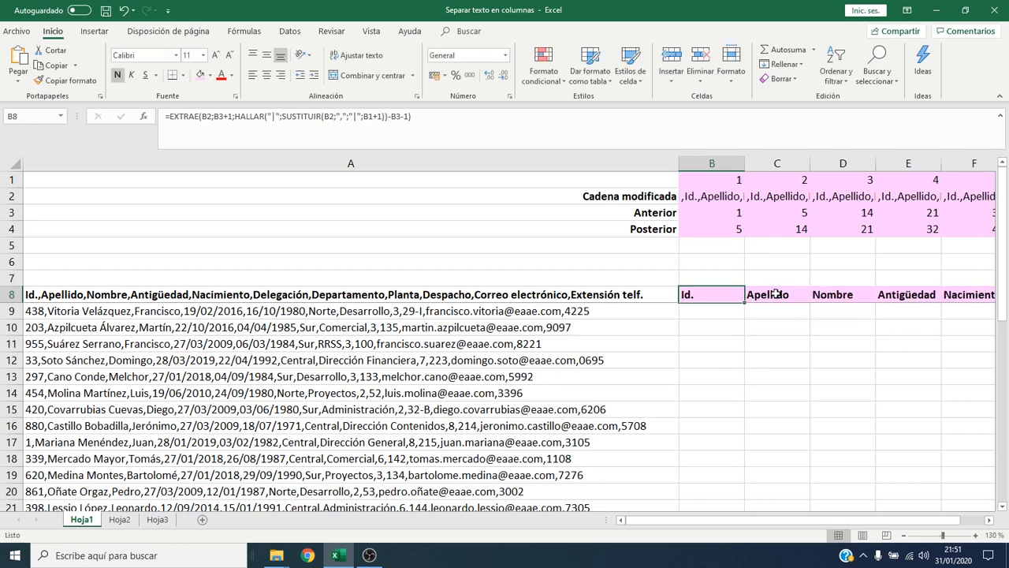
# Replace the subtracted B3 reference in B8's formula with B3's own expression, HALLAR("|";SUSTITUIR(B2;",";"|";B1))
pyautogui.click(724, 214)
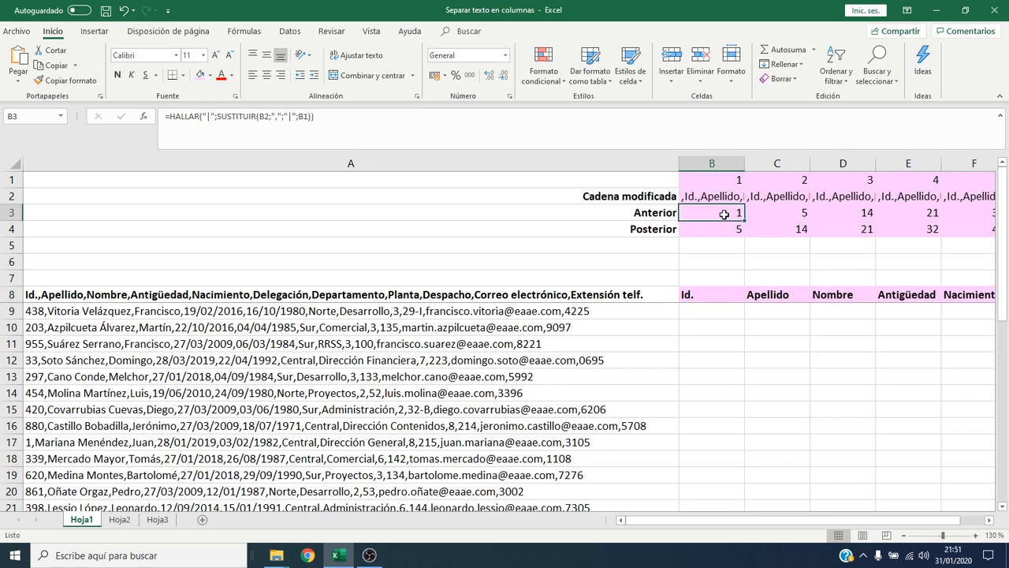
pyautogui.doubleClick(724, 215)
pyautogui.moveTo(687, 212); pyautogui.dragTo(690, 220)
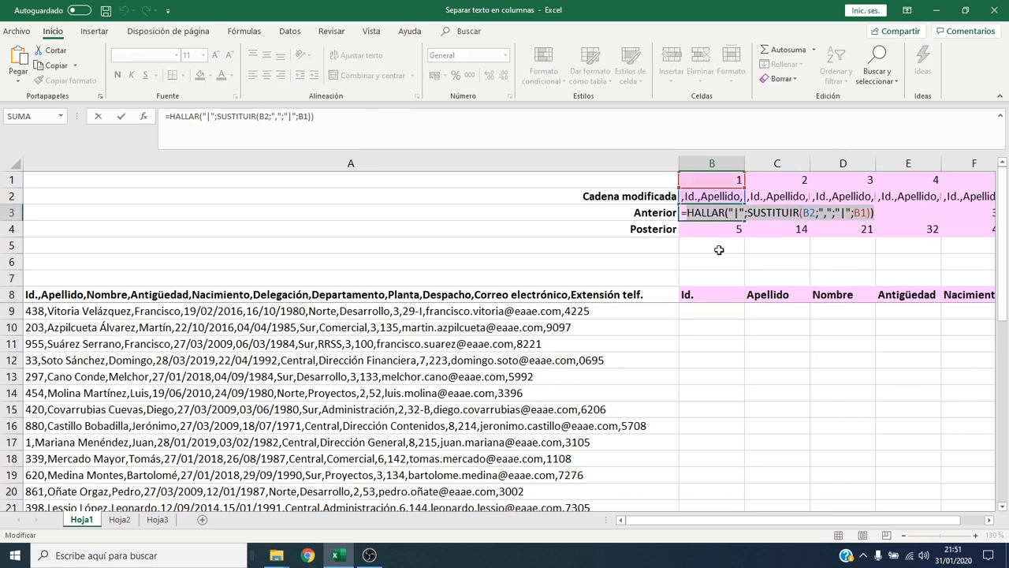
pyautogui.press('Escape')
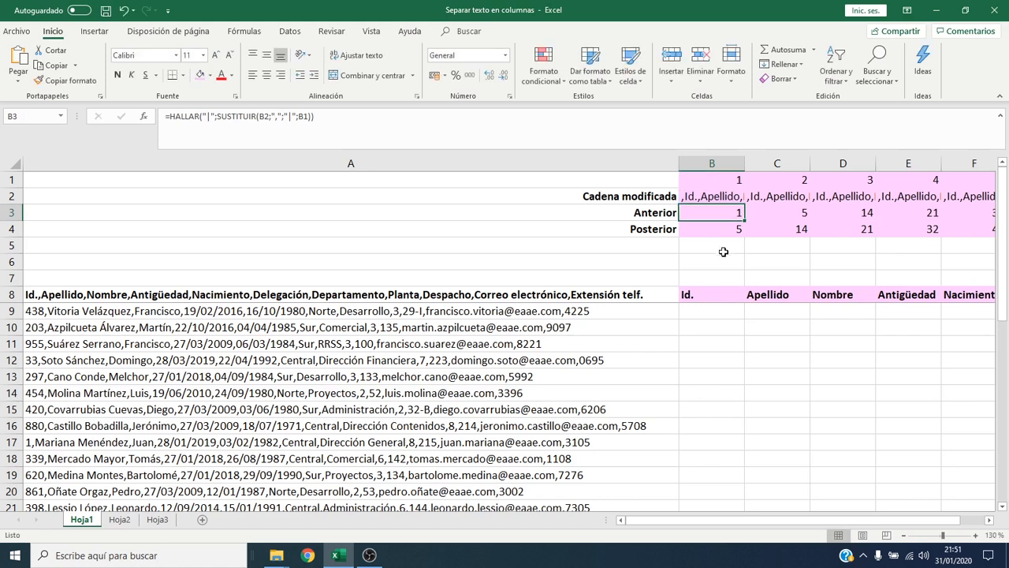
pyautogui.click(716, 295)
pyautogui.doubleClick(718, 296)
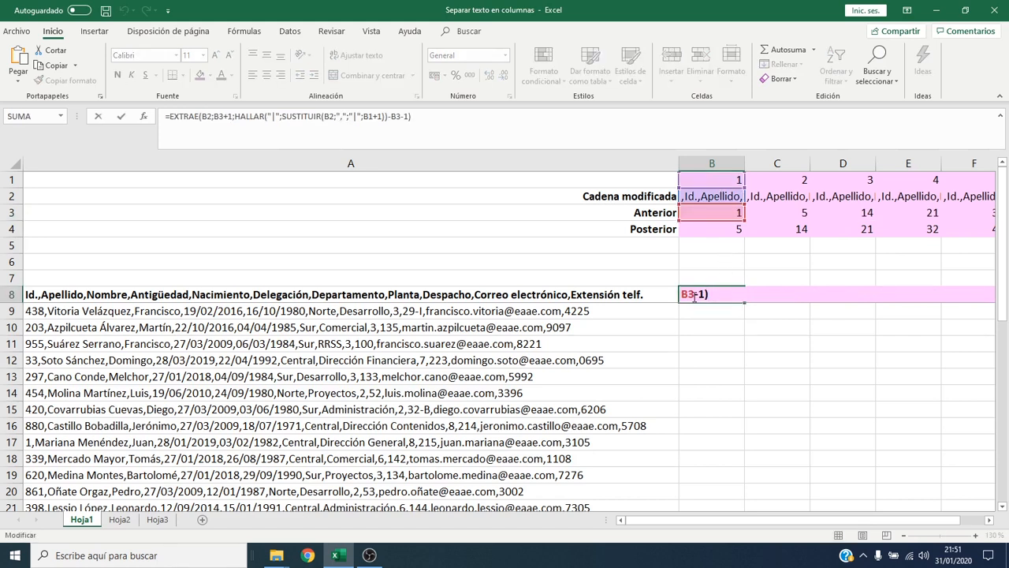
pyautogui.click(683, 295)
pyautogui.hotkey('ctrl', 'v')
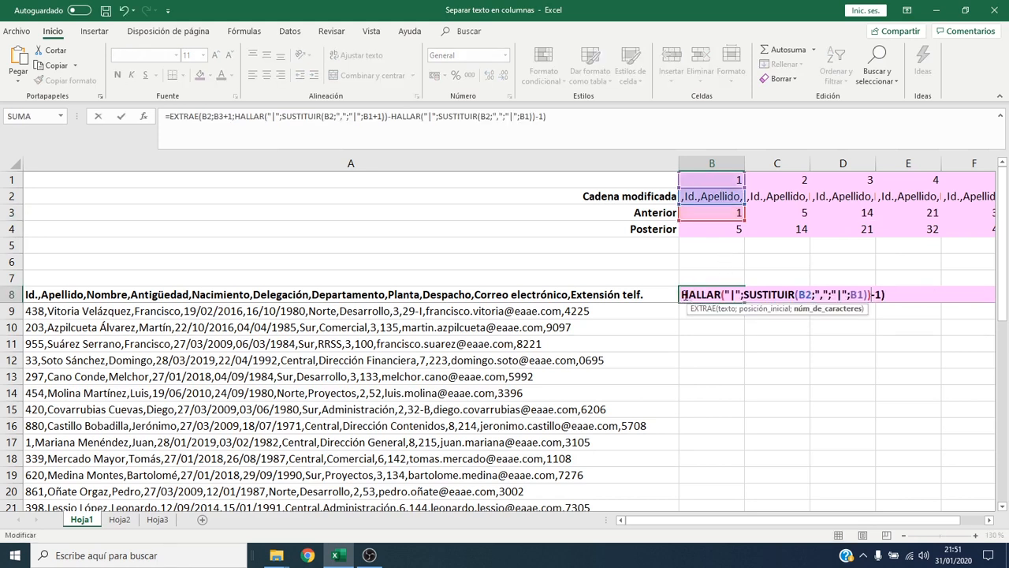
# Replace the remaining B3 reference, in the start-position argument of B8's EXTRAE formula, with the same HALLAR expression and confirm the formula
pyautogui.hotkey('ctrl', 'Left')
pyautogui.hotkey('ctrl', 'Left')
pyautogui.hotkey('ctrl', 'Left')
pyautogui.hotkey('ctrl', 'Left')
pyautogui.hotkey('ctrl', 'Left')
pyautogui.hotkey('ctrl', 'Left')
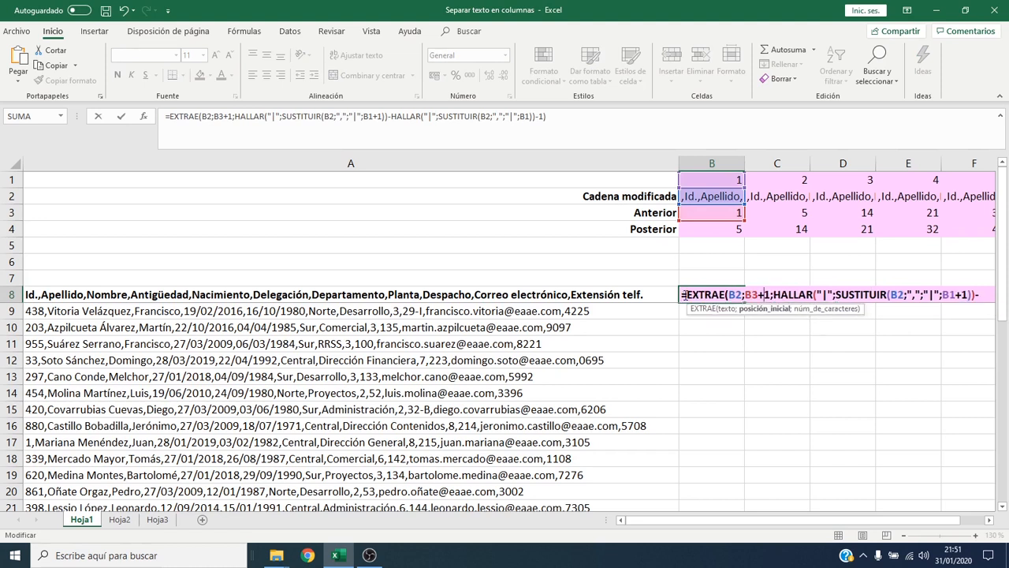
pyautogui.hotkey('shift', 'Right')
pyautogui.hotkey('shift', 'Right')
pyautogui.hotkey('ctrl', 'v')
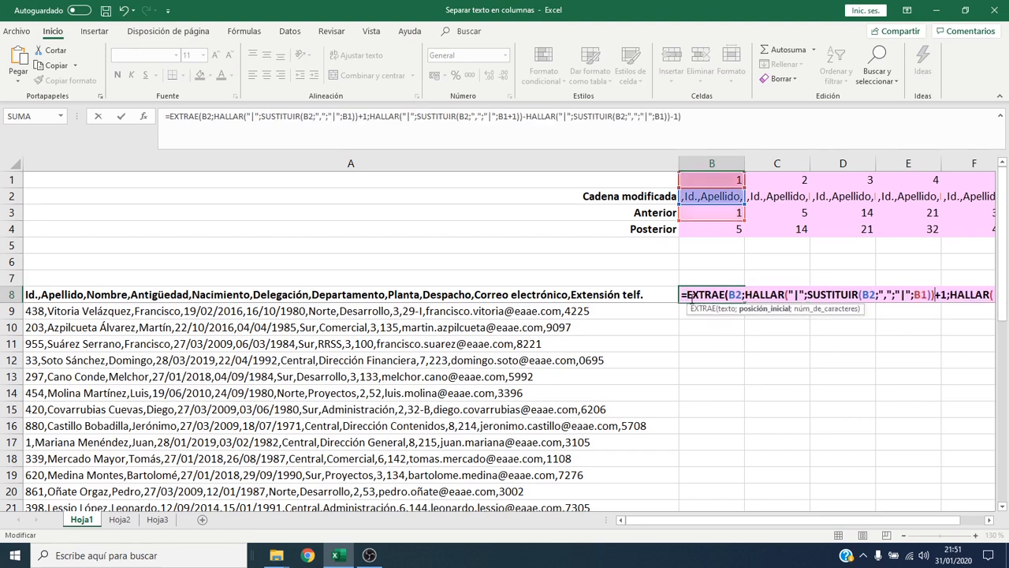
pyautogui.press('Return')
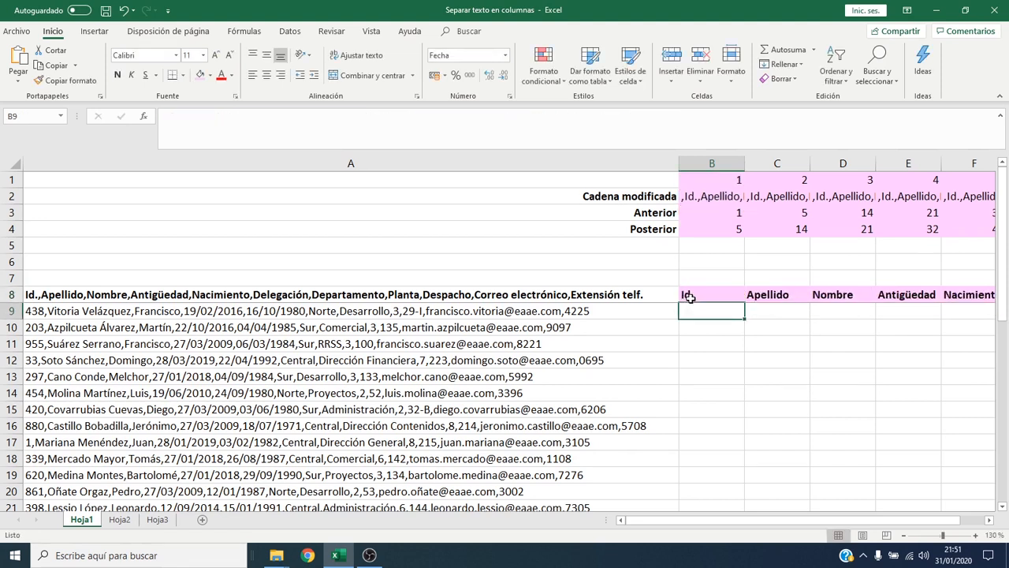
# Copy B2's expression ","&$A8&"," without its equals sign, leaving B2 unchanged
pyautogui.click(711, 199)
pyautogui.press('F2')
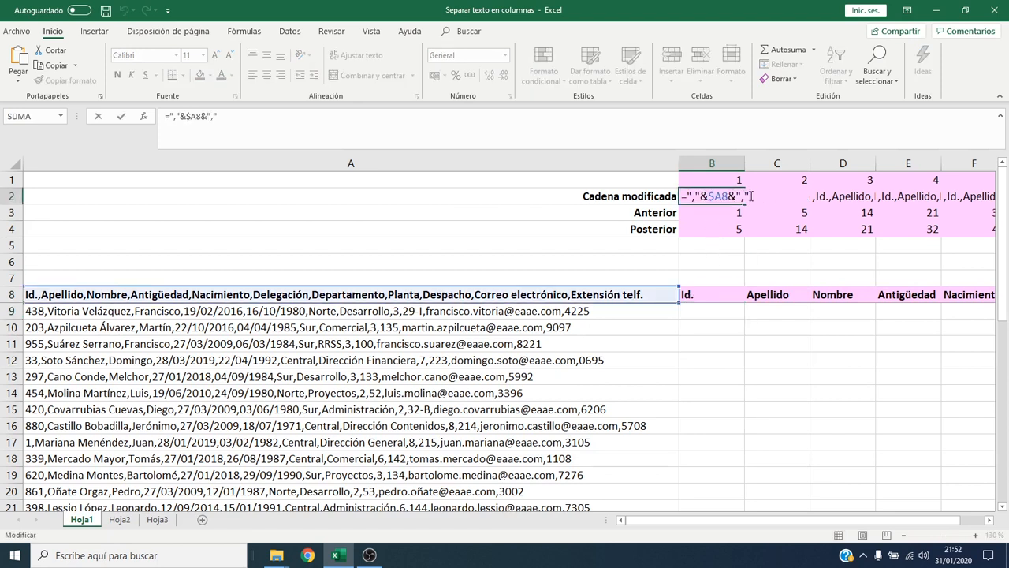
pyautogui.press('Home')
pyautogui.press('Right')
pyautogui.hotkey('shift', 'End')
pyautogui.hotkey('ctrl', 'c')
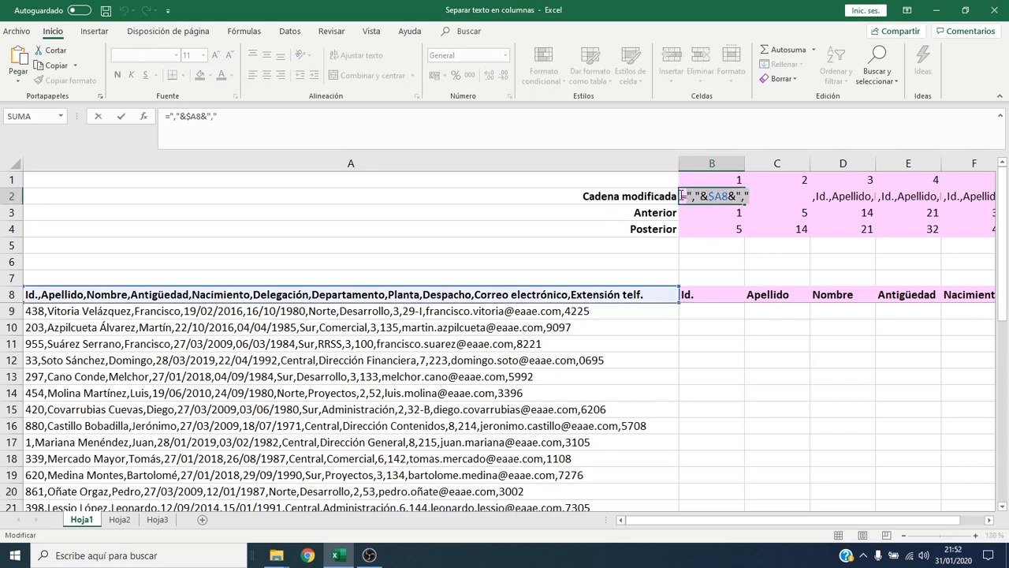
pyautogui.press('Escape')
# Replace the B2 reference in the last SUSTITUIR of B8's formula with the copied expression ","&$A8&","
pyautogui.click(712, 293)
pyautogui.press('F2')
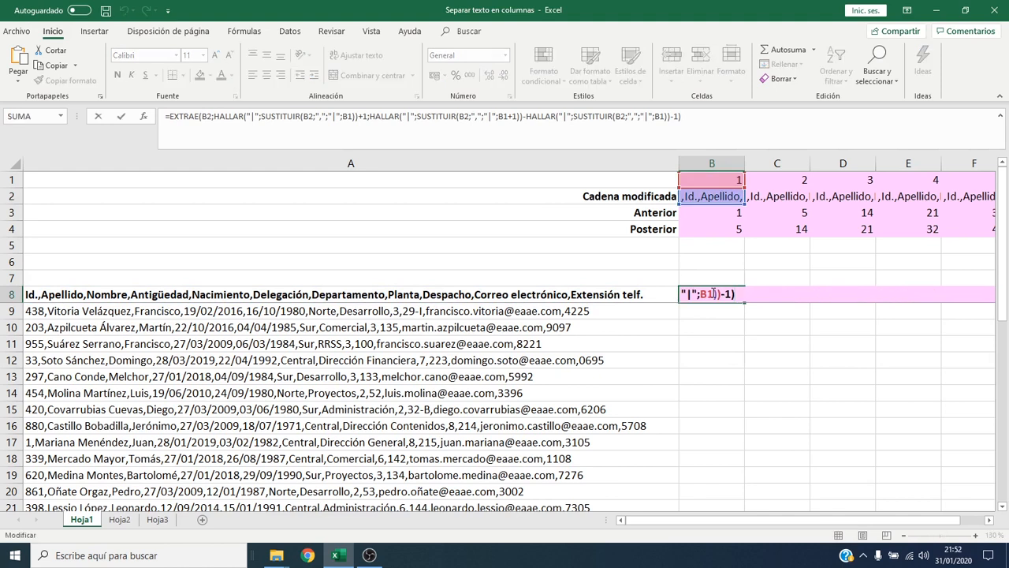
pyautogui.press('Left')
pyautogui.press('Left')
pyautogui.press('Left')
pyautogui.press('Left')
pyautogui.press('Left')
pyautogui.press('Left')
pyautogui.press('Left')
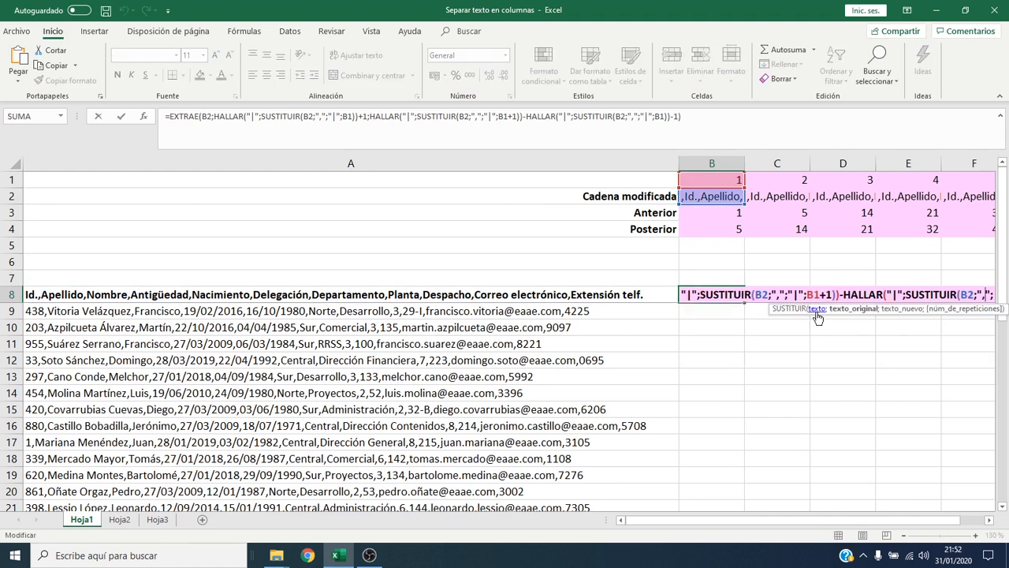
pyautogui.press('BackSpace')
pyautogui.press('BackSpace')
pyautogui.hotkey('ctrl', 'v')
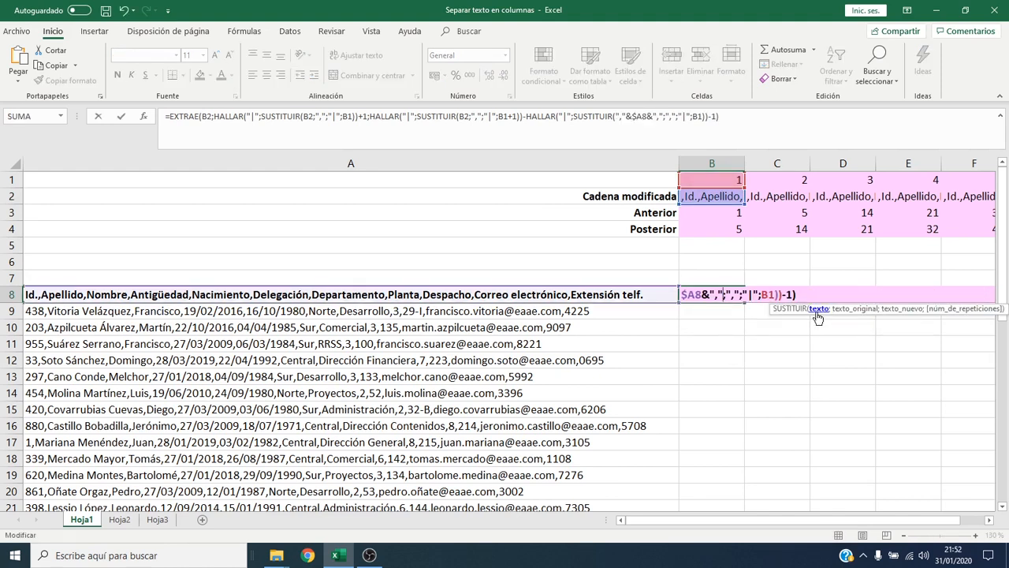
# Replace B2 with ","&$A8&"," in the SUSTITUIR of B8's formula that uses B1+1 as its occurrence number
pyautogui.press('Left')
pyautogui.press('Left')
pyautogui.press('Left')
pyautogui.press('Left')
pyautogui.press('Left')
pyautogui.press('Left')
pyautogui.press('Left')
pyautogui.press('Left')
pyautogui.press('Left')
pyautogui.press('Left')
pyautogui.press('Left')
pyautogui.press('Left')
pyautogui.press('Left')
pyautogui.press('Left')
pyautogui.press('Left')
pyautogui.press('Left')
pyautogui.press('Left')
pyautogui.press('Left')
pyautogui.press('Left')
pyautogui.press('Left')
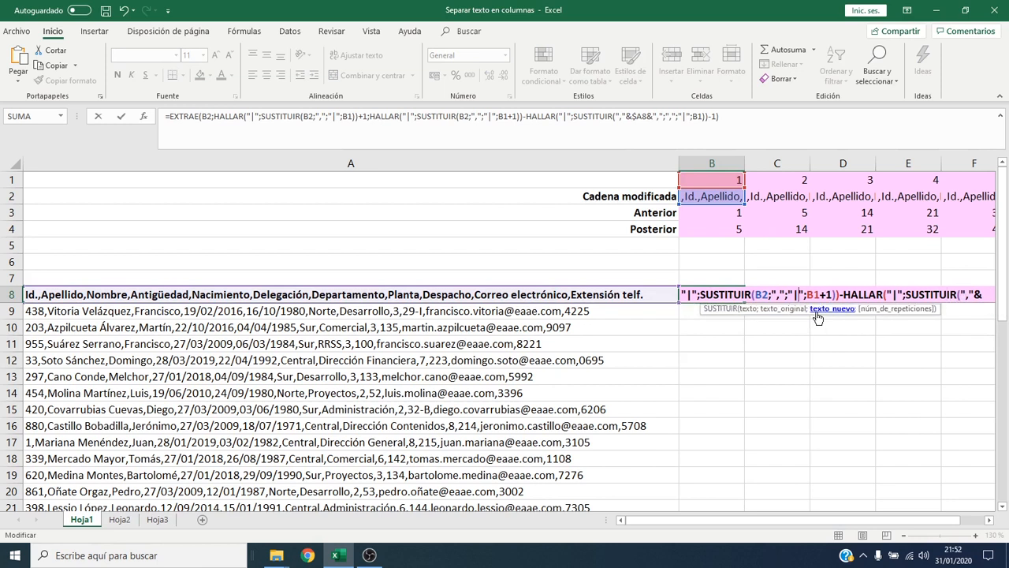
pyautogui.press('BackSpace')
pyautogui.press('BackSpace')
pyautogui.hotkey('ctrl', 'v')
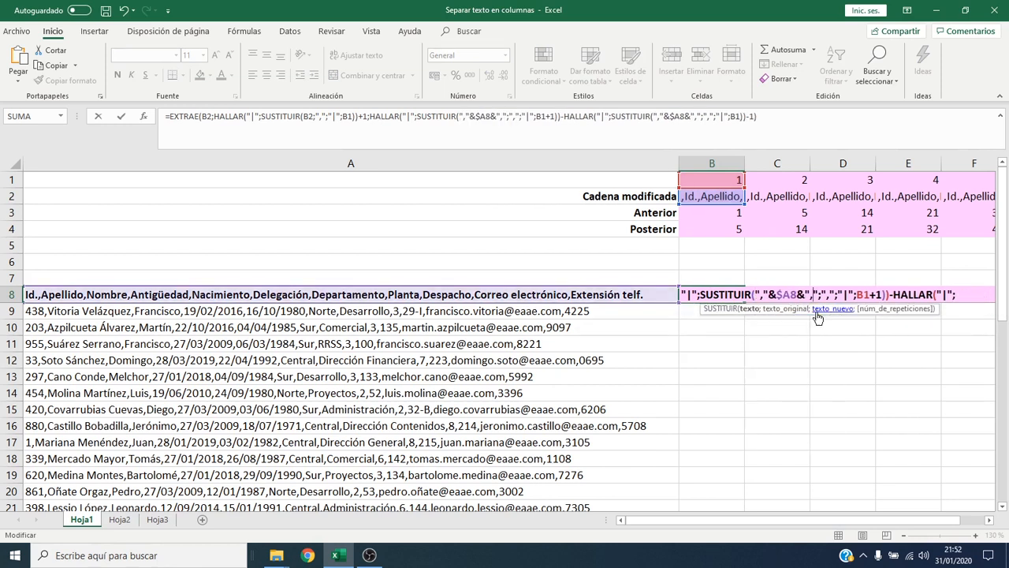
# Replace B2 with ","&$A8&"," in the SUSTITUIR inside the start-position argument of B8's EXTRAE formula
pyautogui.press('Left')
pyautogui.press('Left')
pyautogui.press('Left')
pyautogui.press('Left')
pyautogui.press('Left')
pyautogui.press('Left')
pyautogui.press('Left')
pyautogui.press('Left')
pyautogui.press('Left')
pyautogui.press('Left')
pyautogui.press('Left')
pyautogui.press('Left')
pyautogui.press('Left')
pyautogui.press('Left')
pyautogui.press('Left')
pyautogui.press('Left')
pyautogui.press('Left')
pyautogui.press('Left')
pyautogui.press('Left')
pyautogui.press('Left')
pyautogui.press('Left')
pyautogui.press('Left')
pyautogui.press('Left')
pyautogui.press('Left')
pyautogui.press('Left')
pyautogui.press('Left')
pyautogui.press('Left')
pyautogui.press('Left')
pyautogui.press('Left')
pyautogui.press('Left')
pyautogui.press('Left')
pyautogui.press('Left')
pyautogui.press('Left')
pyautogui.press('Left')
pyautogui.press('Left')
pyautogui.press('Left')
pyautogui.press('Left')
pyautogui.press('Left')
pyautogui.press('BackSpace')
pyautogui.press('BackSpace')
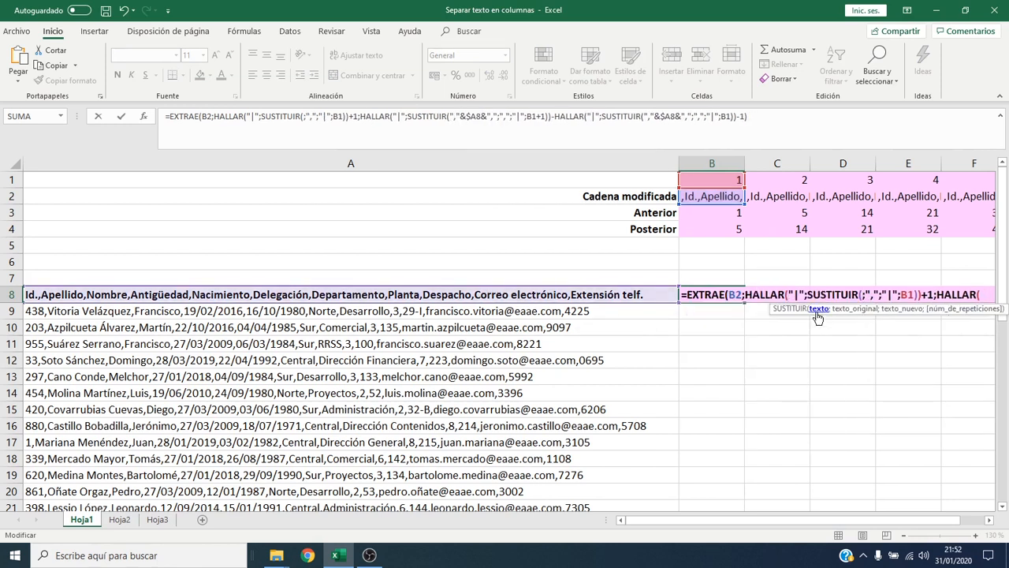
pyautogui.hotkey('ctrl', 'v')
# Replace B2 in the text argument of B8's EXTRAE with ","&$A8&"," and confirm the formula
pyautogui.press('Left')
pyautogui.press('Left')
pyautogui.press('Left')
pyautogui.press('Left')
pyautogui.press('Left')
pyautogui.press('Left')
pyautogui.press('Left')
pyautogui.press('Left')
pyautogui.press('Left')
pyautogui.press('Left')
pyautogui.press('Left')
pyautogui.press('Left')
pyautogui.press('Left')
pyautogui.press('Left')
pyautogui.press('Left')
pyautogui.press('Left')
pyautogui.press('Left')
pyautogui.press('Left')
pyautogui.press('Left')
pyautogui.press('Left')
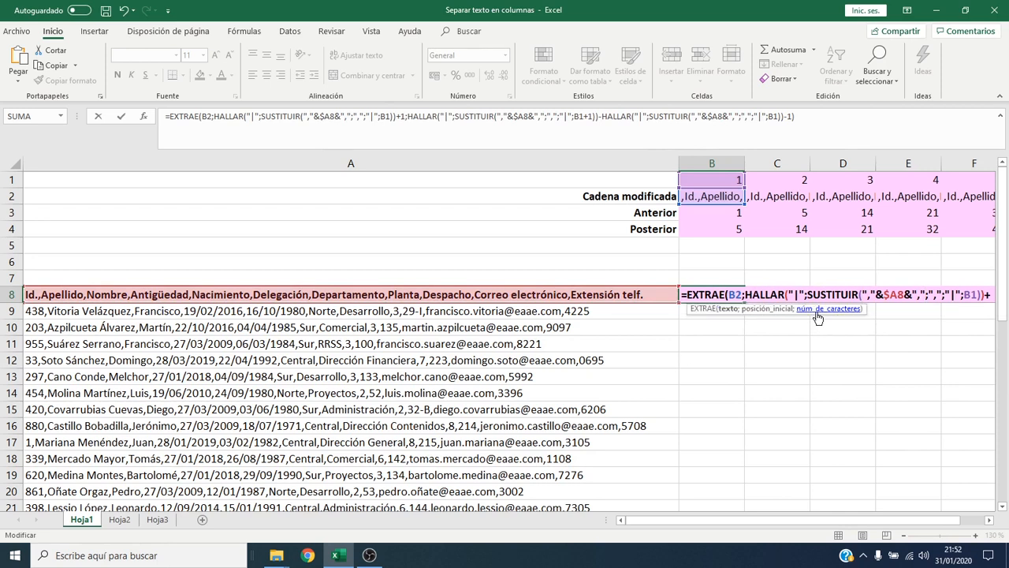
pyautogui.press('BackSpace')
pyautogui.press('BackSpace')
pyautogui.hotkey('ctrl', 'v')
pyautogui.press('Left')
pyautogui.press('Home')
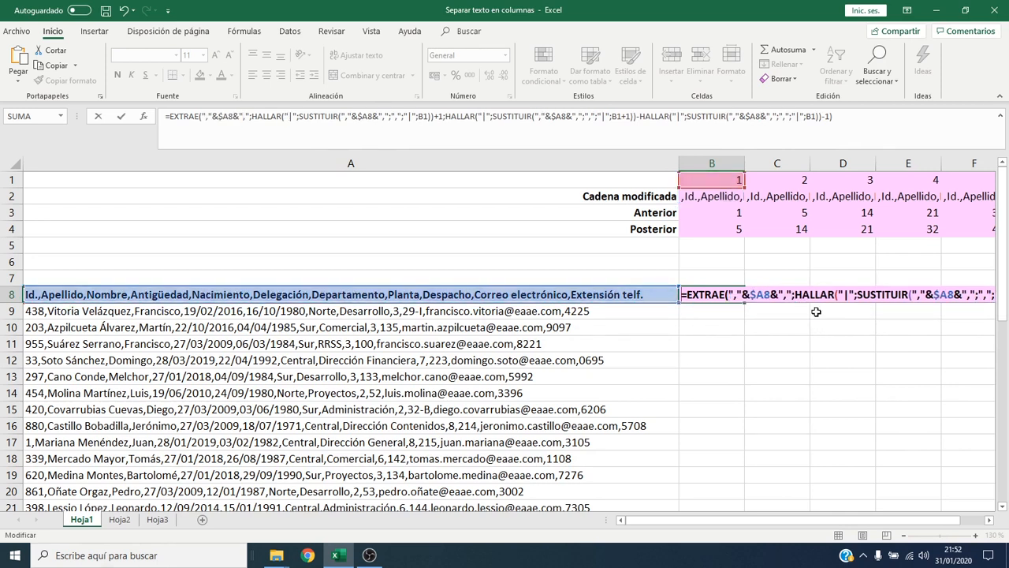
pyautogui.press('Return')
pyautogui.click(725, 296)
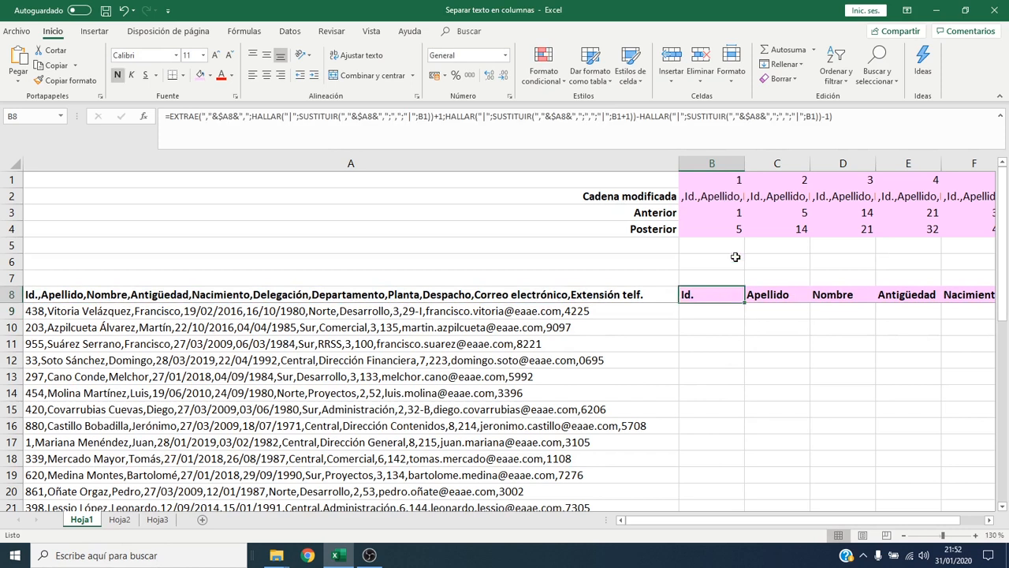
# Copy B1's expression COLUMNAS($B8:B8) without its equals sign, leaving B1 unchanged
pyautogui.click(736, 182)
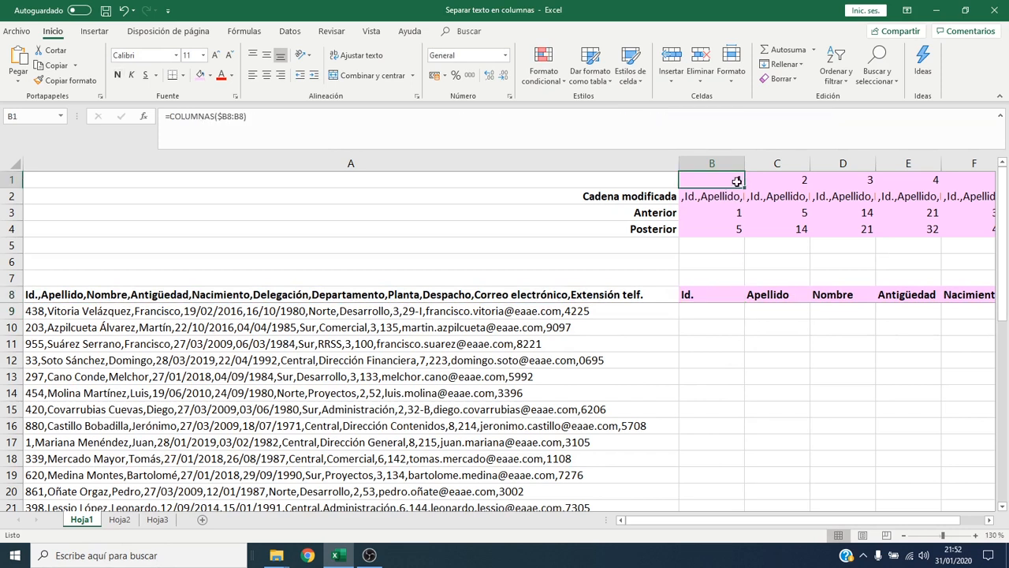
pyautogui.press('F2')
pyautogui.press('Home')
pyautogui.press('Right')
pyautogui.hotkey('shift', 'End')
pyautogui.hotkey('ctrl', 'c')
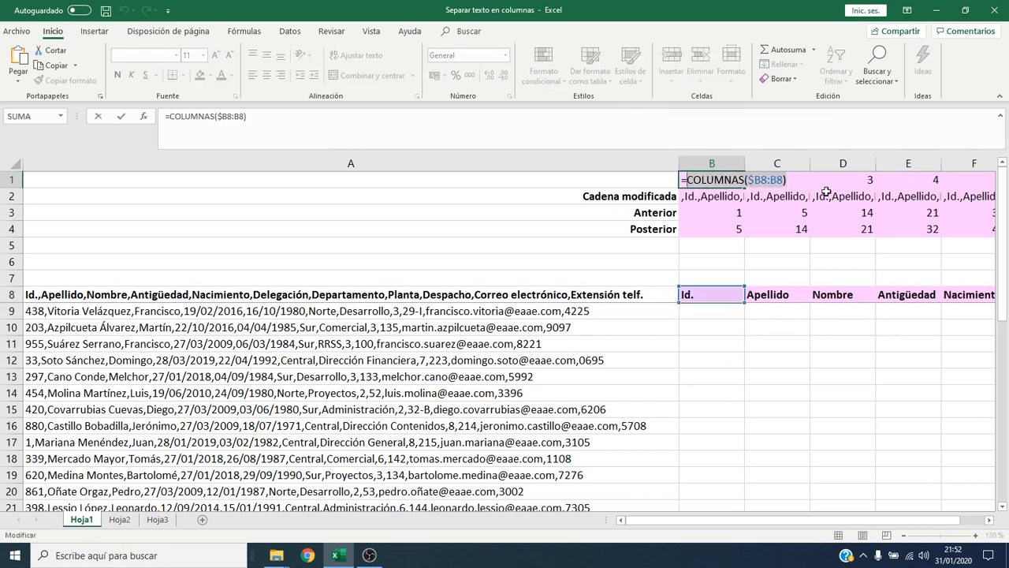
pyautogui.press('Escape')
# Replace the last B1 reference in B8's formula, in the subtracted HALLAR expression, with COLUMNAS($B8:B8)
pyautogui.click(729, 298)
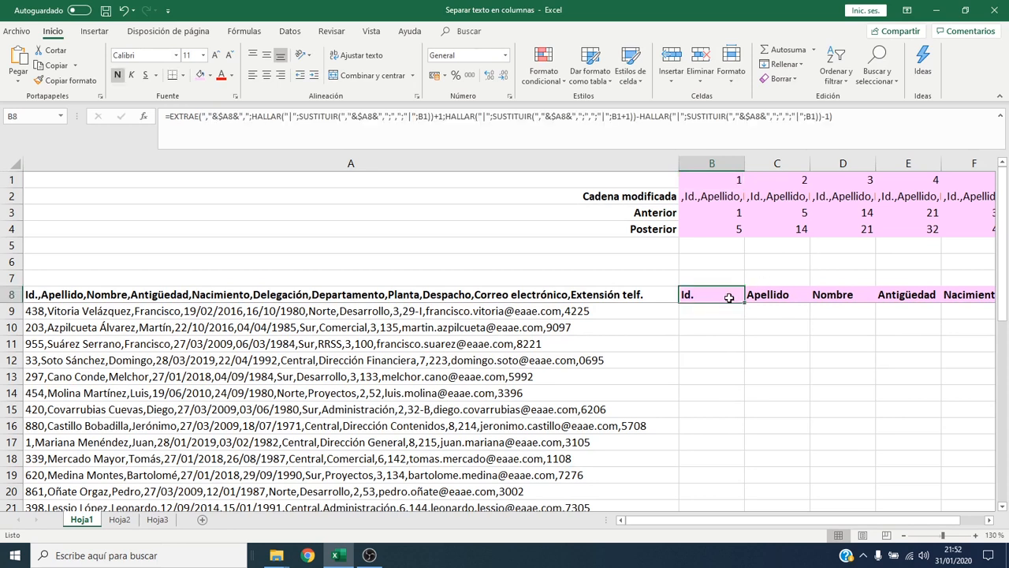
pyautogui.press('F2')
pyautogui.doubleClick(905, 294)
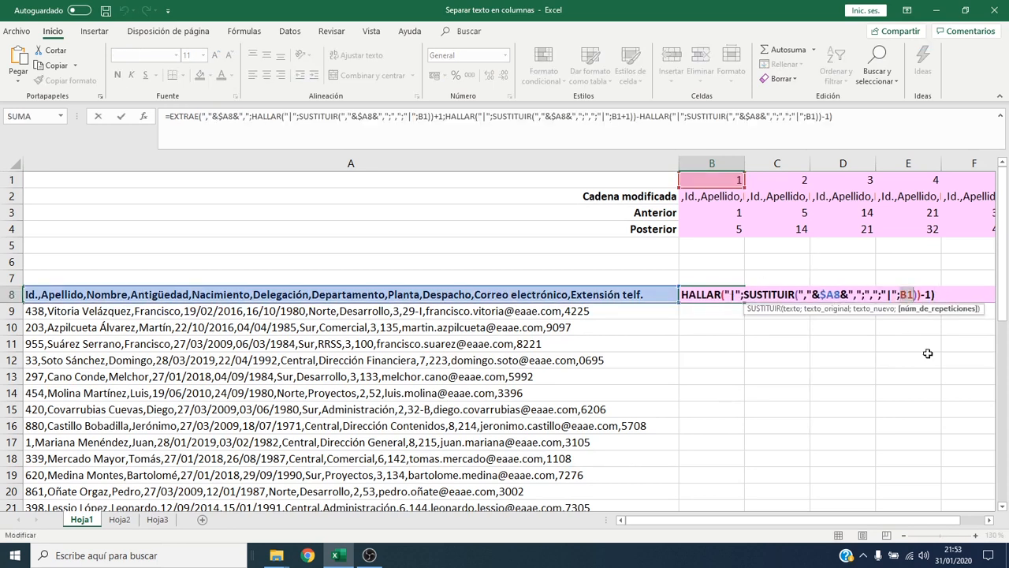
pyautogui.hotkey('ctrl', 'v')
# Replace B1 with COLUMNAS($B8:B8) in the B1+1 repetition argument of B8's second HALLAR expression
pyautogui.press('Left')
pyautogui.press('Left')
pyautogui.press('Left')
pyautogui.press('Left')
pyautogui.press('Left')
pyautogui.press('Left')
pyautogui.press('Left')
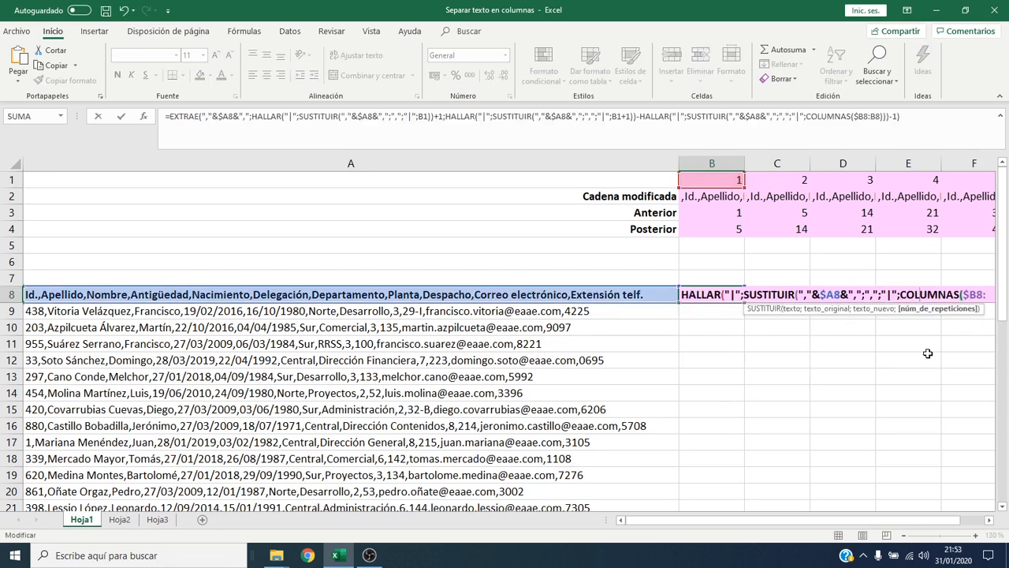
pyautogui.press('Left')
pyautogui.press('Left')
pyautogui.press('Left')
pyautogui.press('Left')
pyautogui.press('Left')
pyautogui.press('Left')
pyautogui.press('Left')
pyautogui.press('Left')
pyautogui.press('Left')
pyautogui.press('Left')
pyautogui.press('Left')
pyautogui.press('Left')
pyautogui.press('Left')
pyautogui.press('Left')
pyautogui.press('Left')
pyautogui.press('Left')
pyautogui.press('Left')
pyautogui.press('Left')
pyautogui.press('Left')
pyautogui.press('Left')
pyautogui.doubleClick(962, 294)
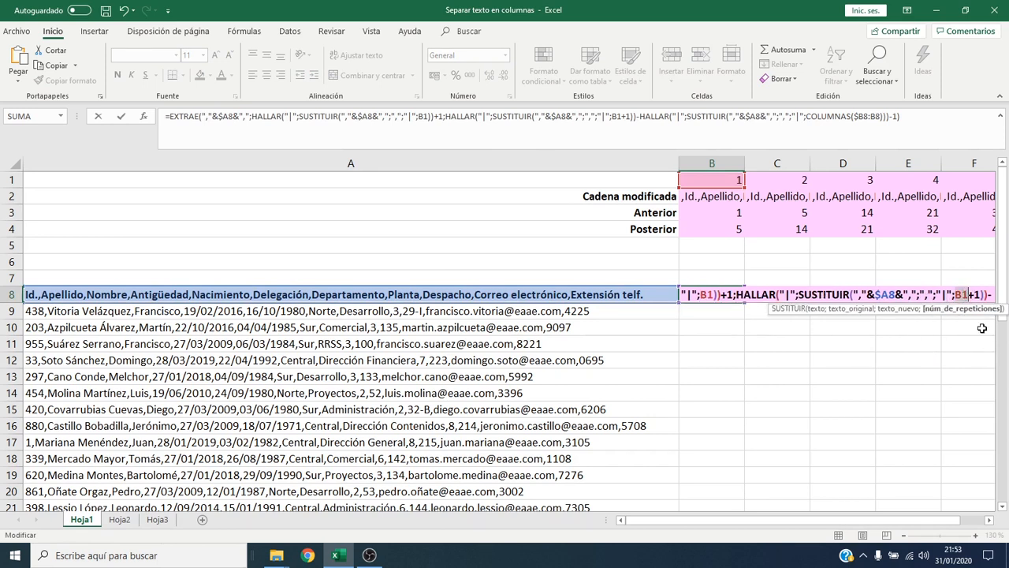
pyautogui.hotkey('ctrl', 'v')
# Replace B1 with COLUMNAS($B8:B8) in the start-position HALLAR expression of B8's EXTRAE formula and confirm the formula
pyautogui.press('Left')
pyautogui.press('Left')
pyautogui.press('Left')
pyautogui.press('Left')
pyautogui.press('Left')
pyautogui.press('Left')
pyautogui.press('Left')
pyautogui.press('Left')
pyautogui.press('Left')
pyautogui.press('Left')
pyautogui.press('Left')
pyautogui.press('Left')
pyautogui.press('Left')
pyautogui.press('Left')
pyautogui.press('Left')
pyautogui.press('Left')
pyautogui.press('Left')
pyautogui.press('Left')
pyautogui.press('Left')
pyautogui.press('Left')
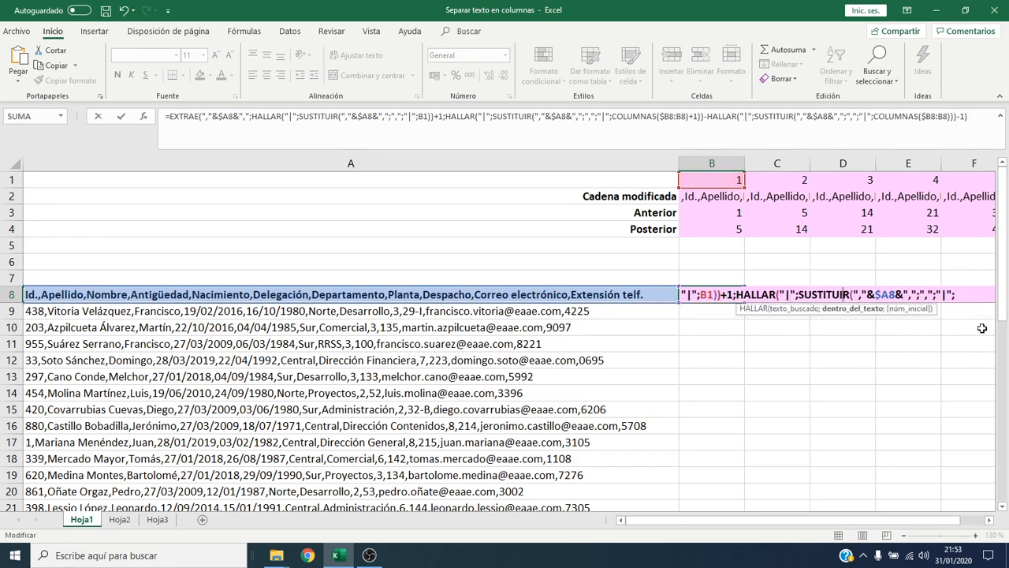
pyautogui.press('Left')
pyautogui.press('Delete')
pyautogui.press('Delete')
pyautogui.hotkey('ctrl', 'v')
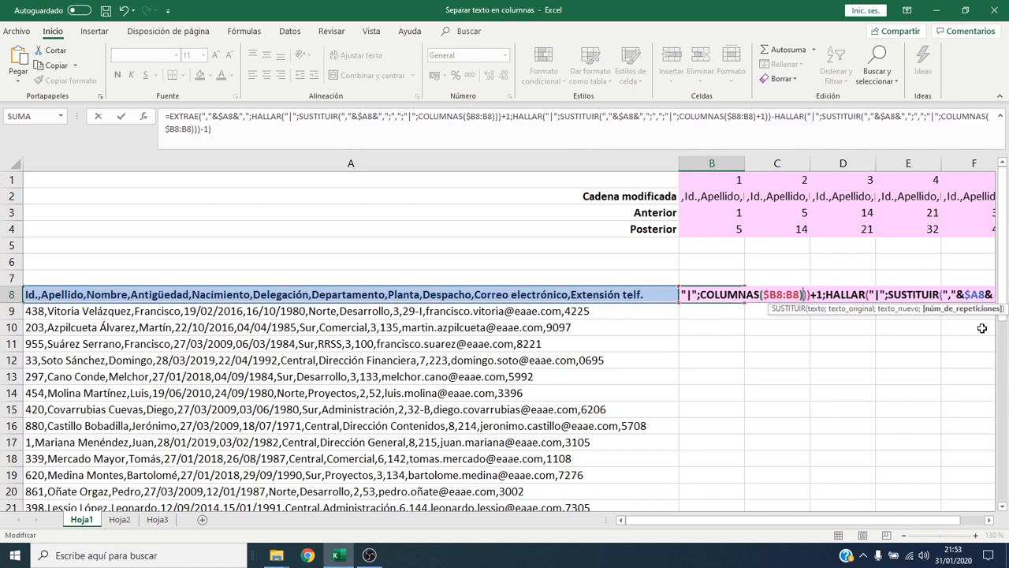
pyautogui.press('Home')
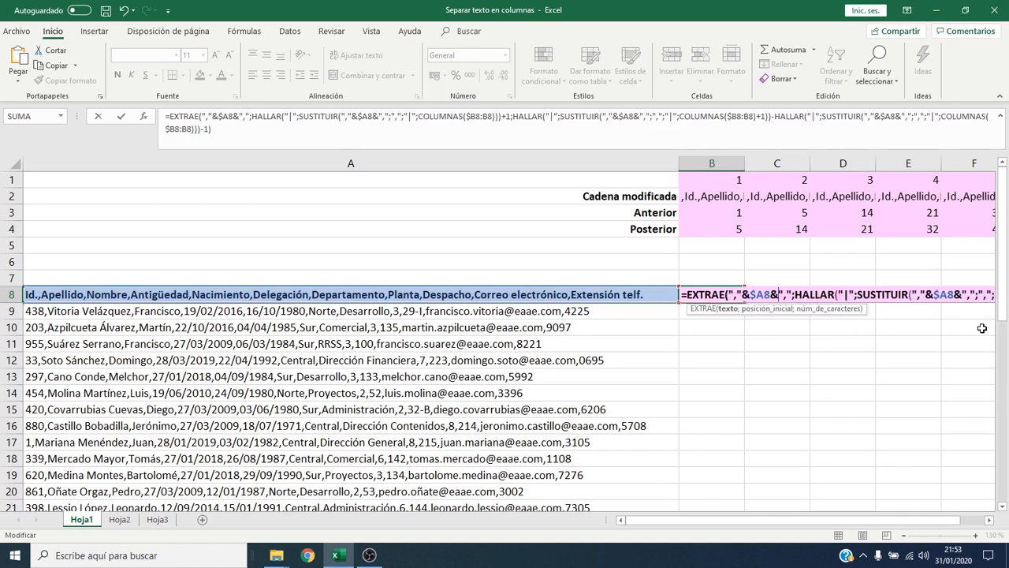
pyautogui.hotkey('ctrl', 'Return')
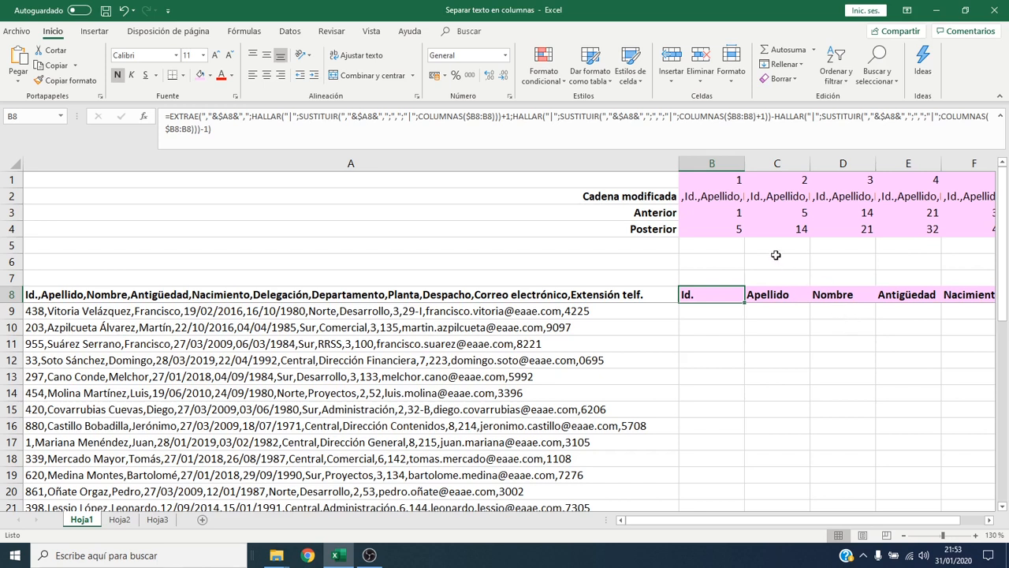
# Fill cell B8 with yellow and extend its formula and formatting across row 8 to L8
pyautogui.click(211, 75)
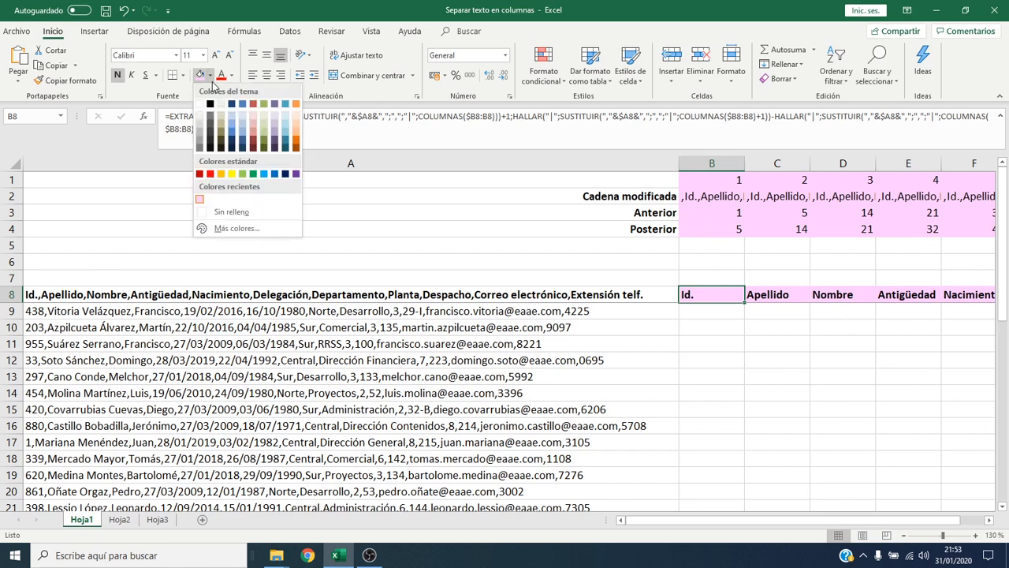
pyautogui.click(233, 174)
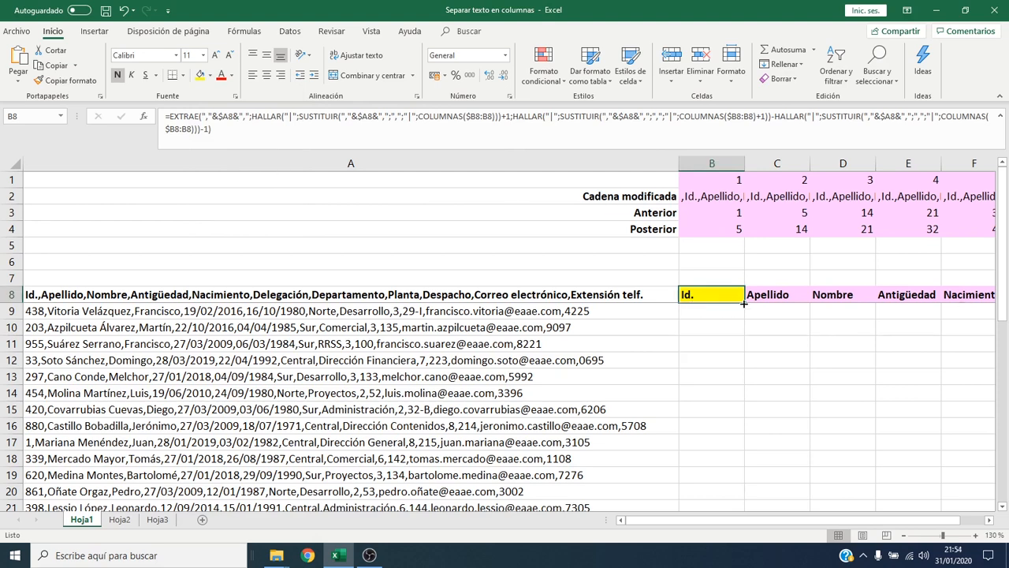
pyautogui.moveTo(744, 304)
pyautogui.mouseDown()
pyautogui.moveTo(1003, 311)
pyautogui.moveTo(757, 302)
pyautogui.mouseUp()
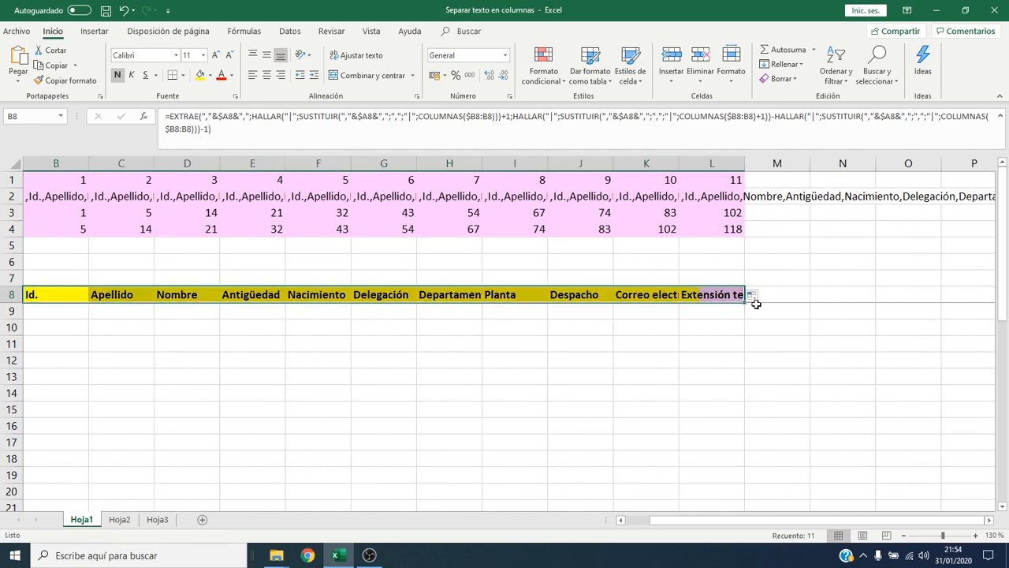
# Copy the formulas in B8:L8 down through row 27, alongside all the text records in column A
pyautogui.press('Left')
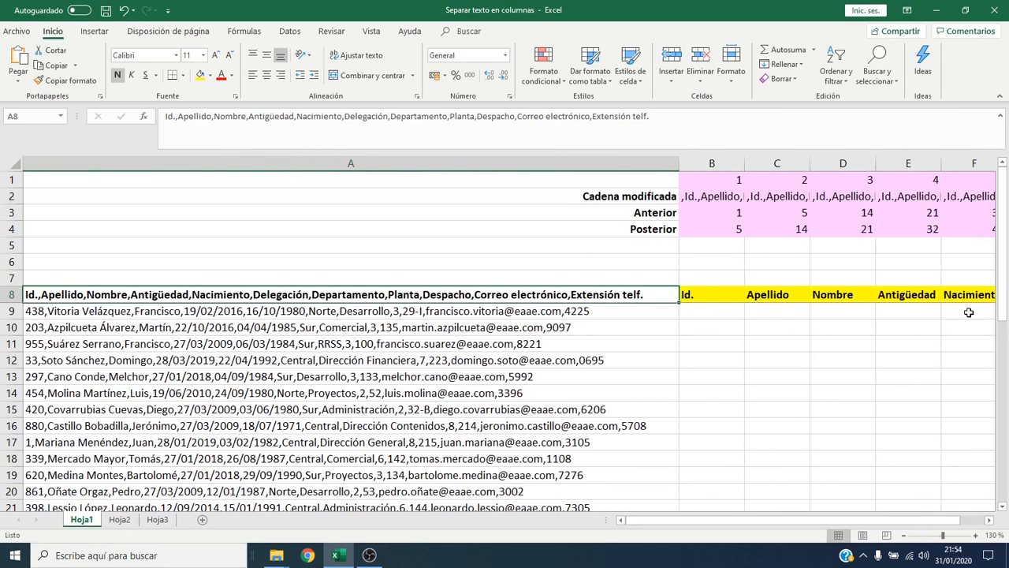
pyautogui.press('Right')
pyautogui.hotkey('ctrl', 'shift', 'Right')
pyautogui.hotkey('ctrl', 'c')
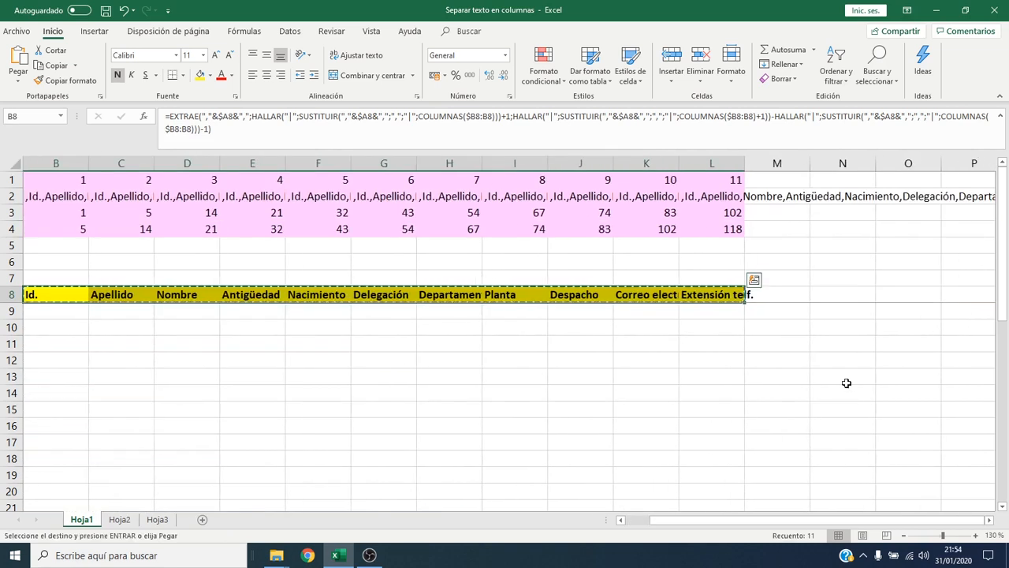
pyautogui.click(636, 521)
pyautogui.scroll(-4, 726, 486)
pyautogui.keyDown('shift'); pyautogui.click(718, 412); pyautogui.keyUp('shift')
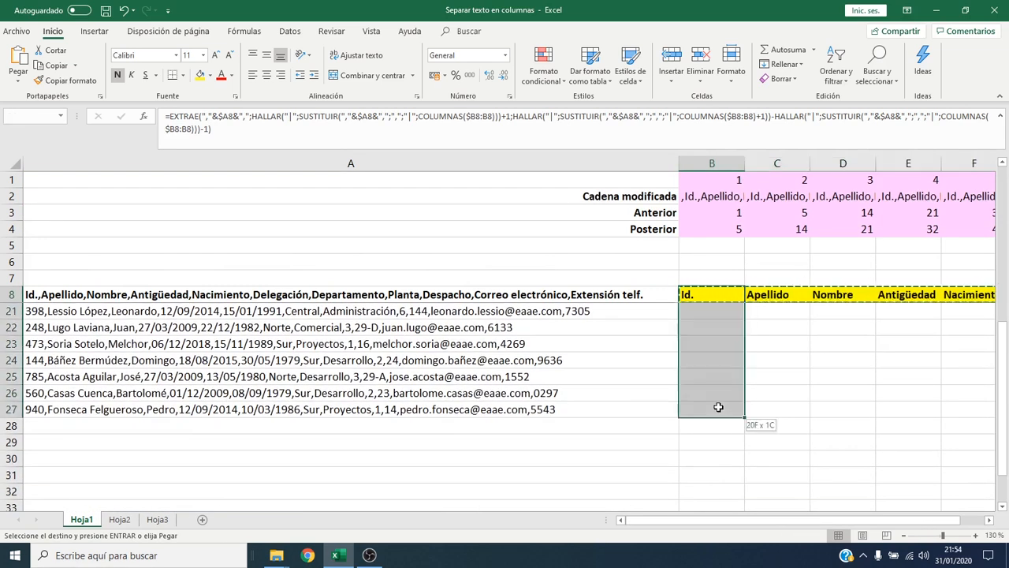
pyautogui.press('Return')
pyautogui.scroll(2, 621, 524)
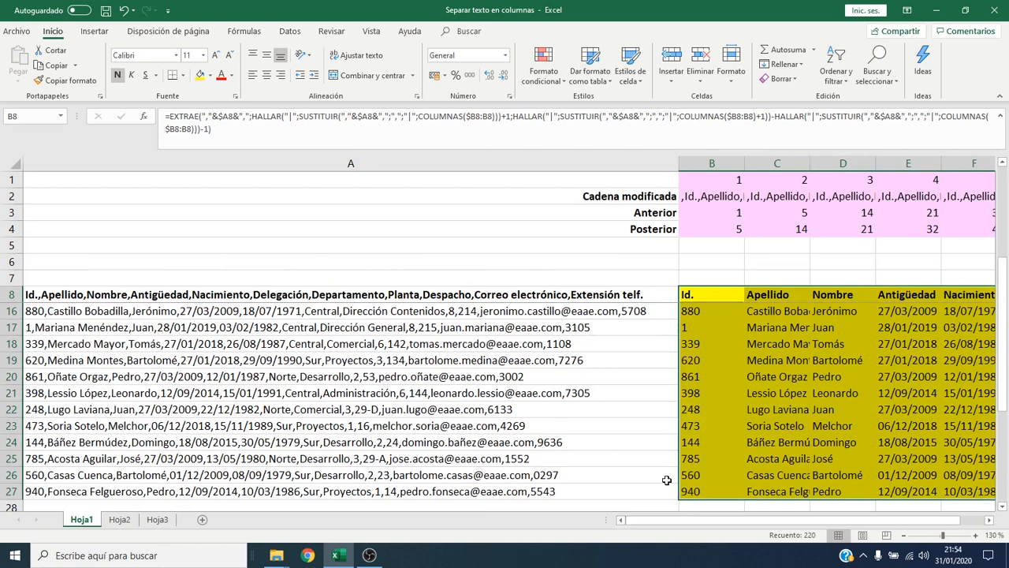
pyautogui.press('Down')
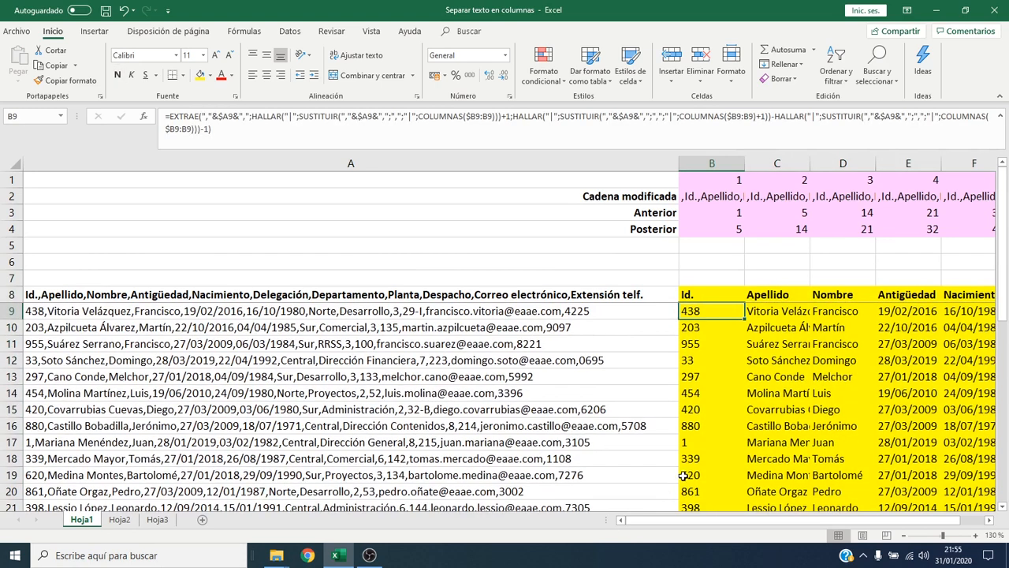
# Delete rows 1 through 7, which hold the helper calculations, and return to cell A1 with the whole table in view
pyautogui.click(12, 180)
pyautogui.moveTo(13, 181); pyautogui.dragTo(26, 271)
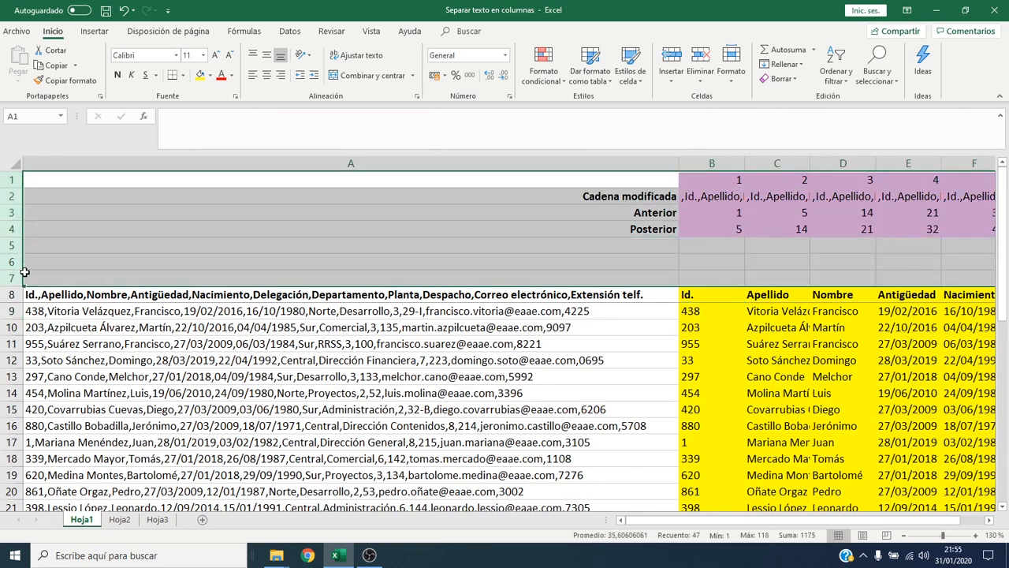
pyautogui.hotkey('ctrl', '-')
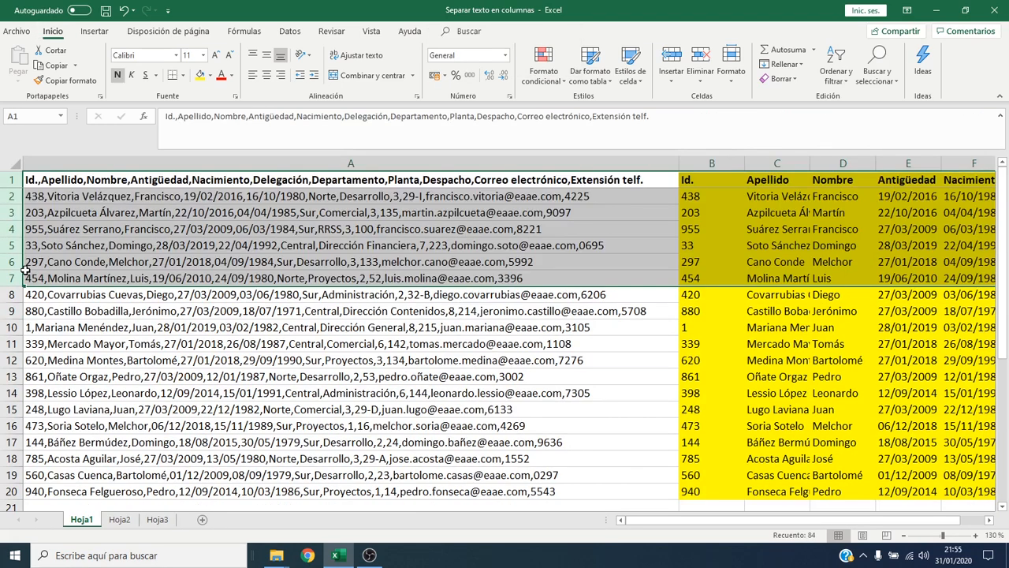
pyautogui.hotkey('ctrl', 'Home')
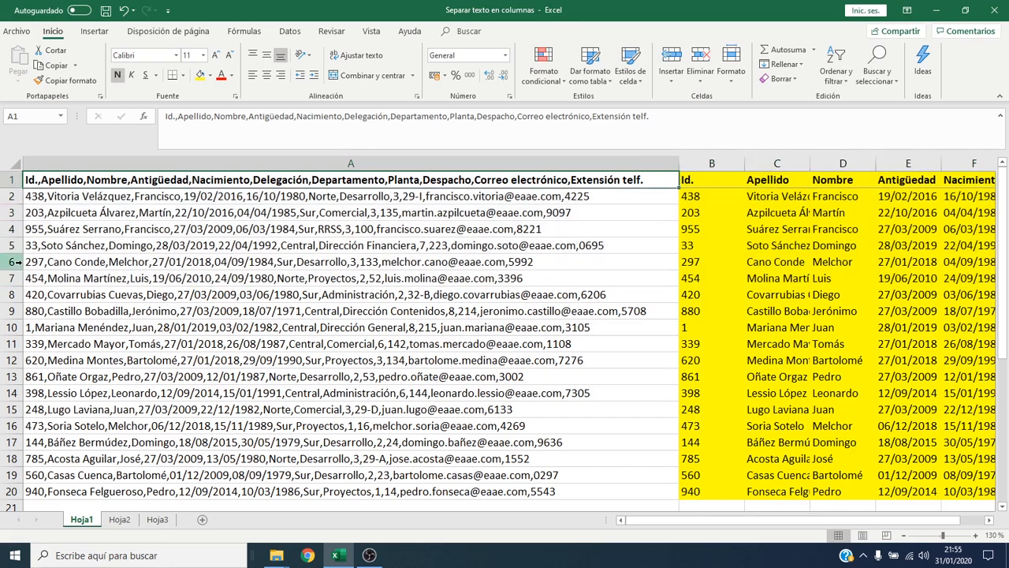
pyautogui.scroll(-3, 21, 263)
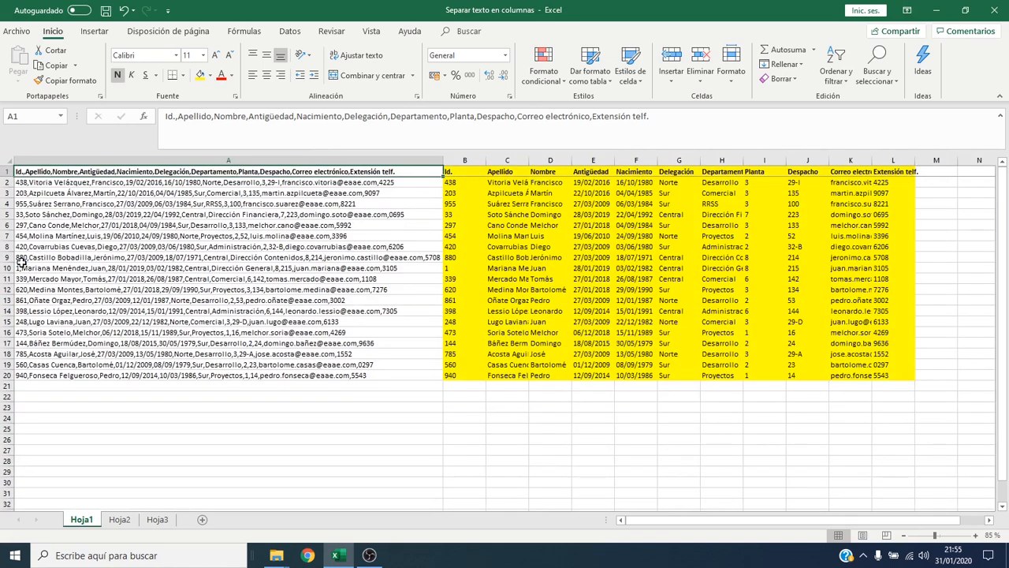